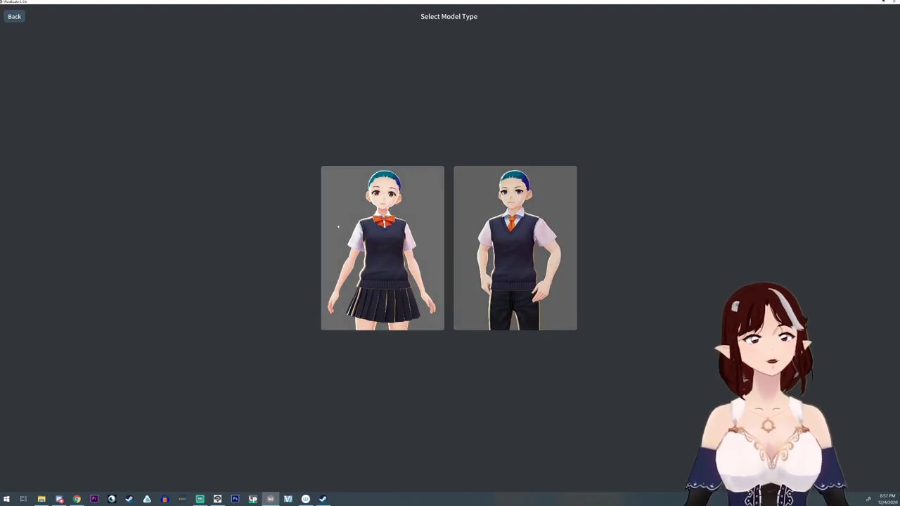
Create a new character from the female base model and examine its head and upper body
left_click(402, 204)
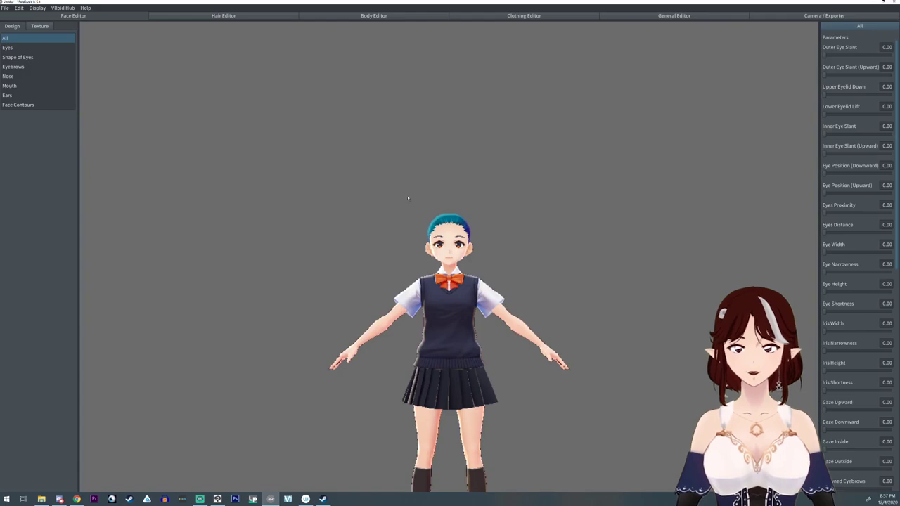
scroll(440, 317, "up", 3)
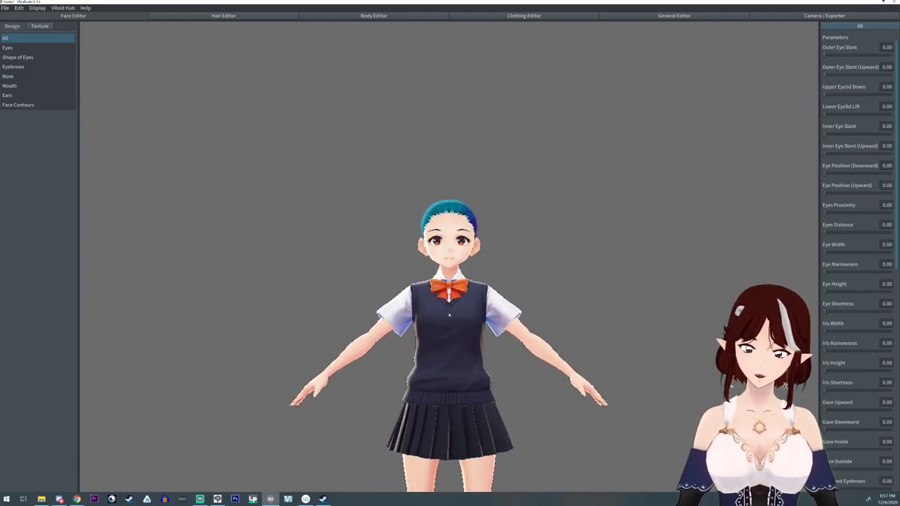
middle_click_drag(440, 317, 434, 278)
scroll(433, 277, "up", 4)
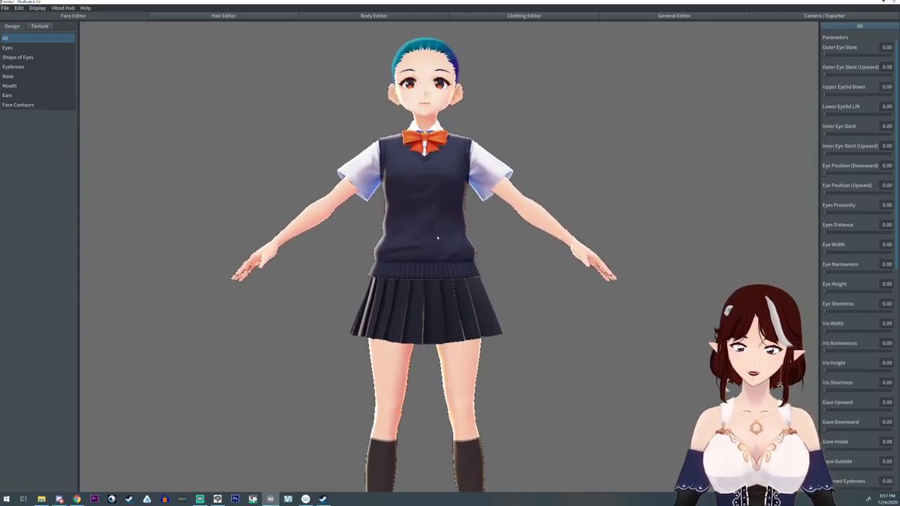
middle_click_drag(437, 239, 439, 267)
scroll(439, 267, "up", 5)
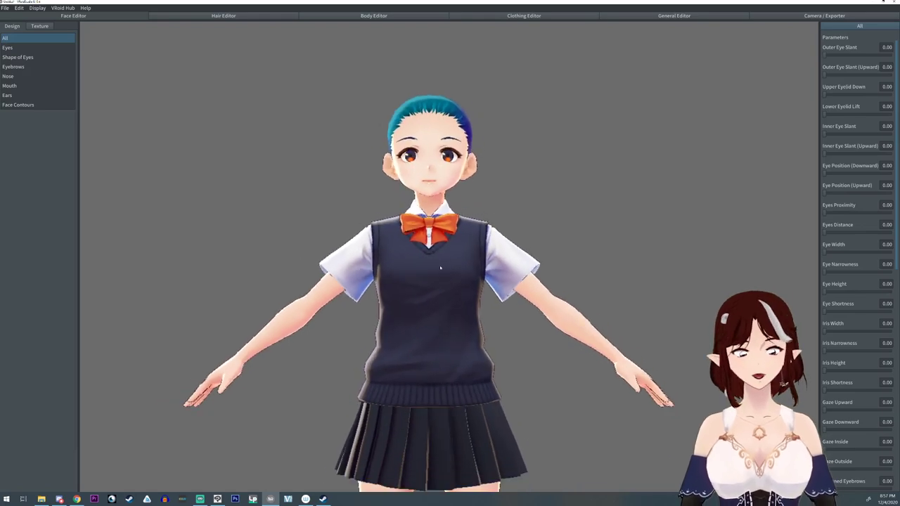
scroll(442, 279, "up", 3)
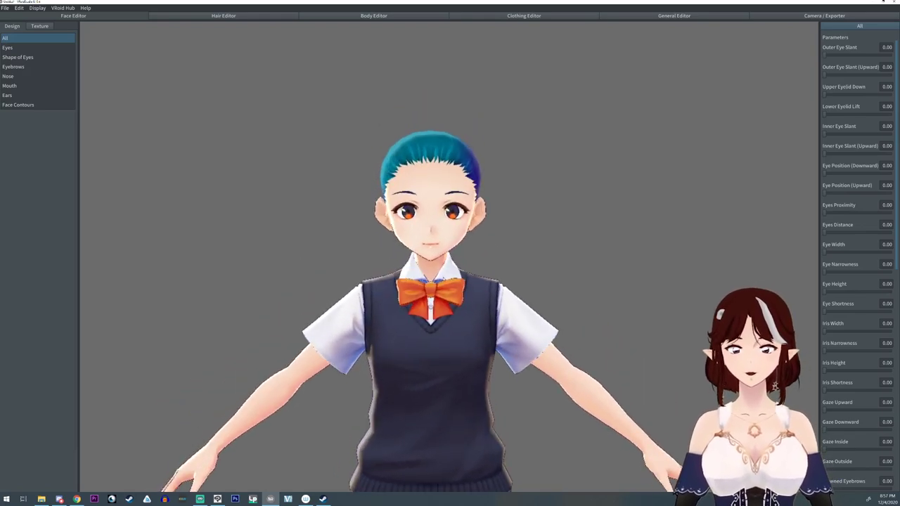
scroll(394, 208, "up", 4)
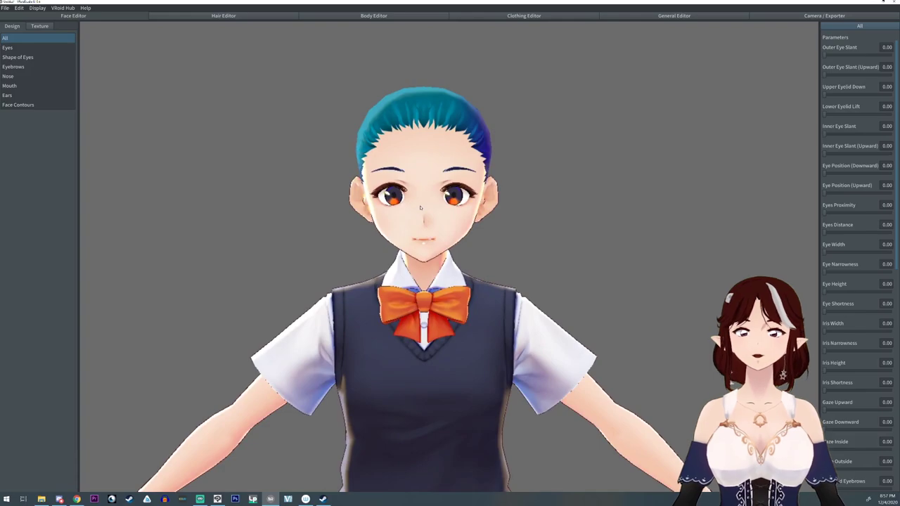
left_click_drag(420, 206, 502, 202)
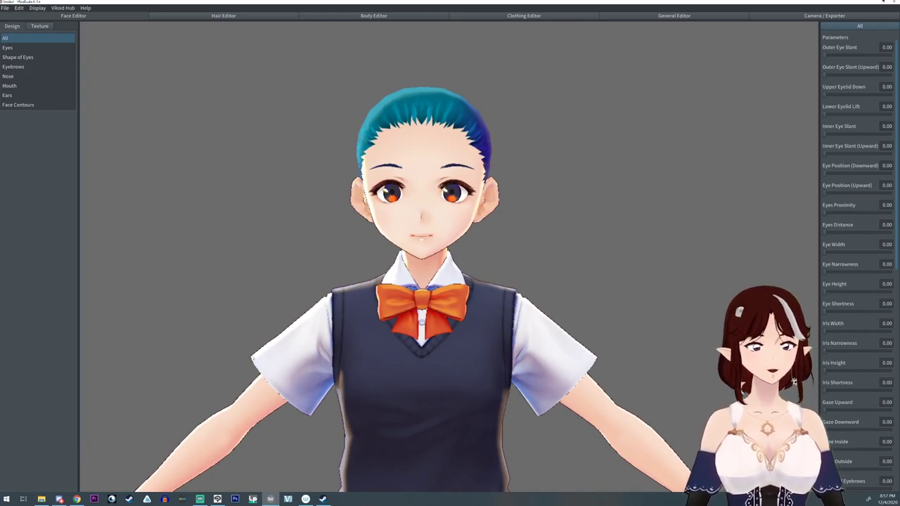
mouse_move(520, 335)
right_mouse_down()
mouse_move(566, 335)
mouse_move(509, 334)
right_mouse_up()
left_click_drag(510, 336, 514, 334)
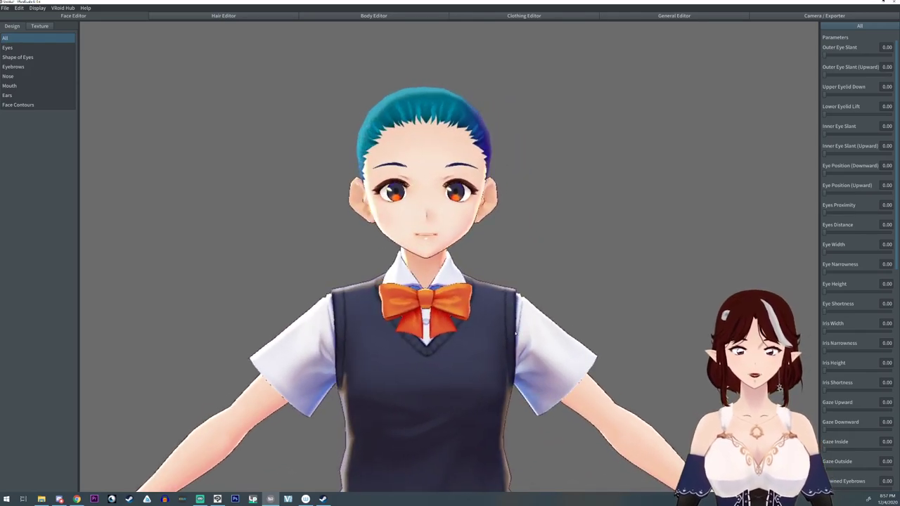
Turn off the rim light by setting the hair's strength and compression and the body's strength to 0
left_click(653, 17)
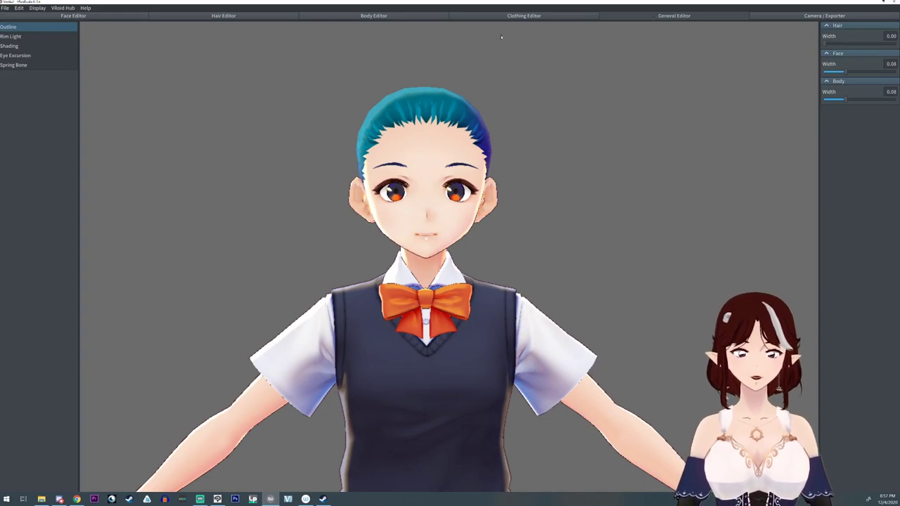
left_click(11, 36)
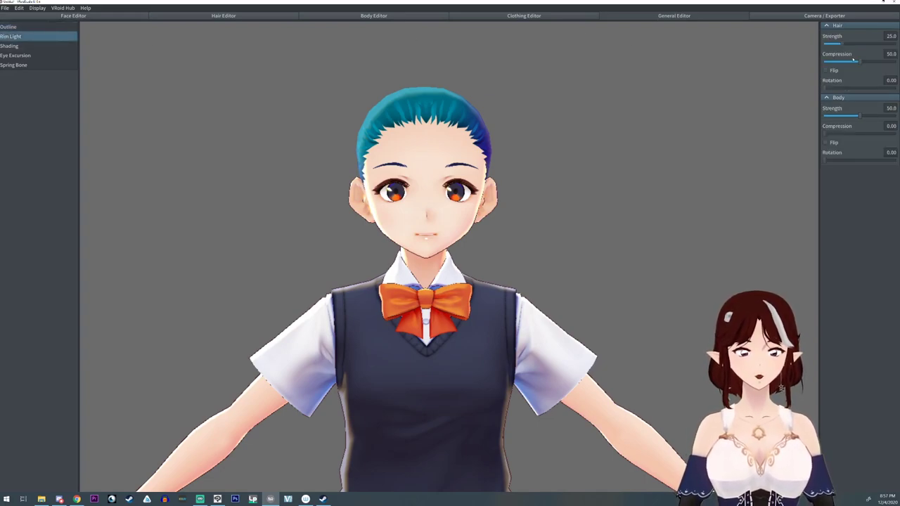
left_click_drag(857, 61, 769, 50)
left_click_drag(859, 116, 731, 125)
right_click_drag(344, 251, 437, 251)
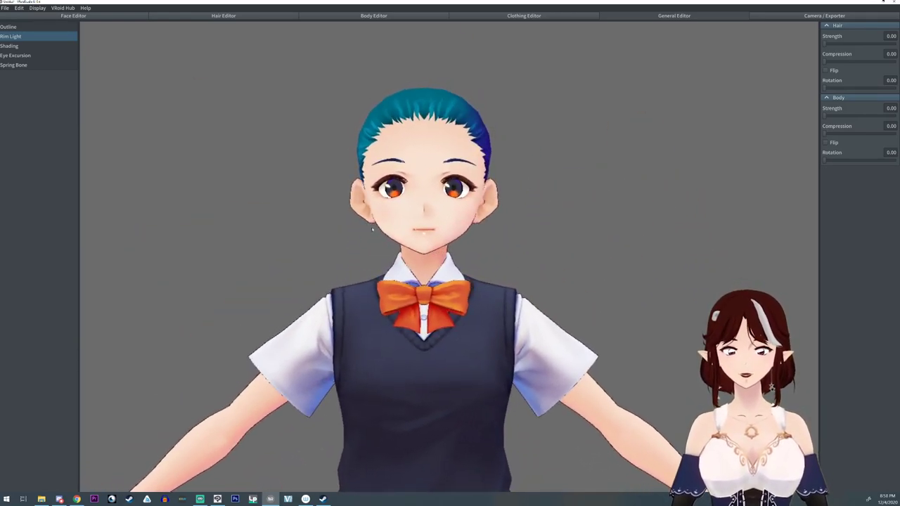
right_click_drag(391, 200, 412, 201)
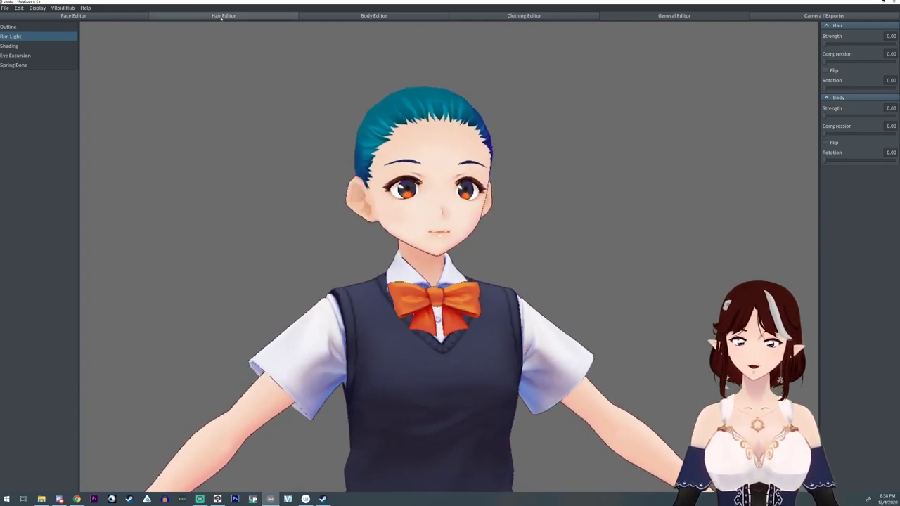
Set the body's Breasts Volume to 1.00 and check the shape from the side
left_click(366, 15)
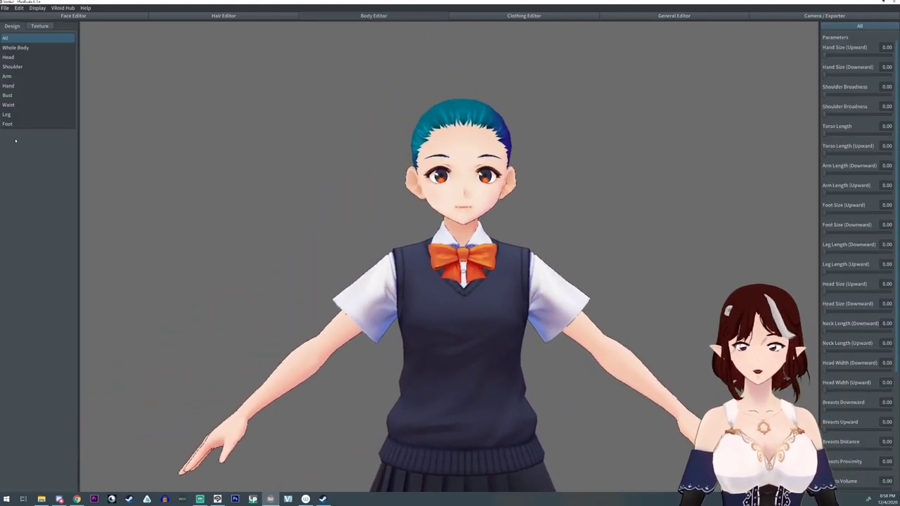
left_click(8, 105)
left_click(7, 95)
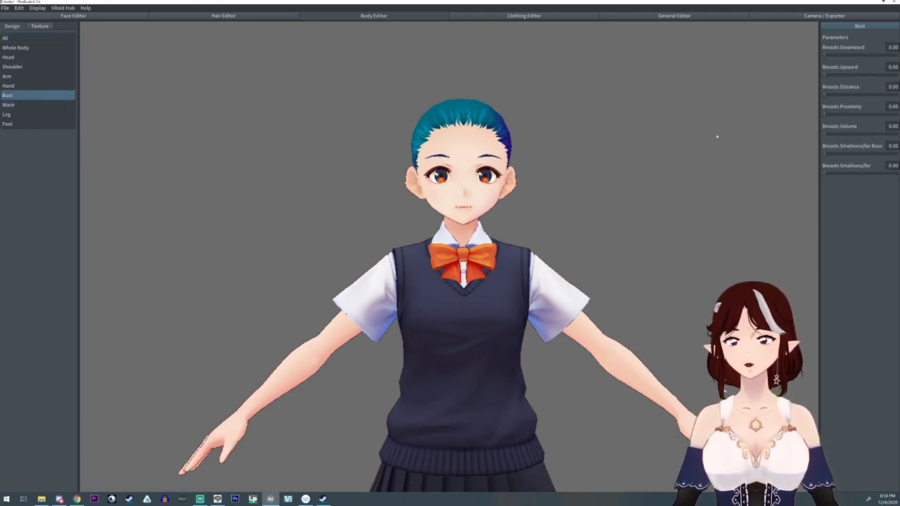
left_click_drag(827, 134, 897, 149)
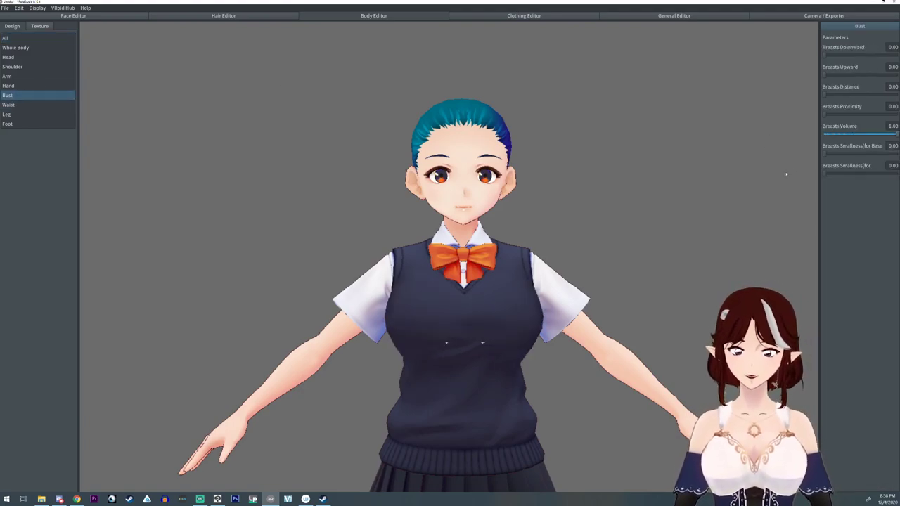
right_click_drag(531, 293, 542, 289)
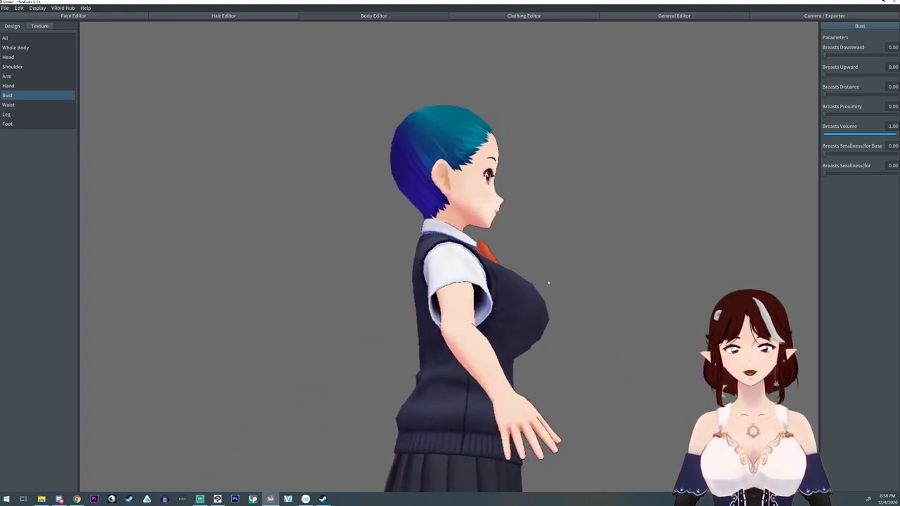
Try a value beyond the slider's range by setting Breasts Volume to 2
left_click(892, 126)
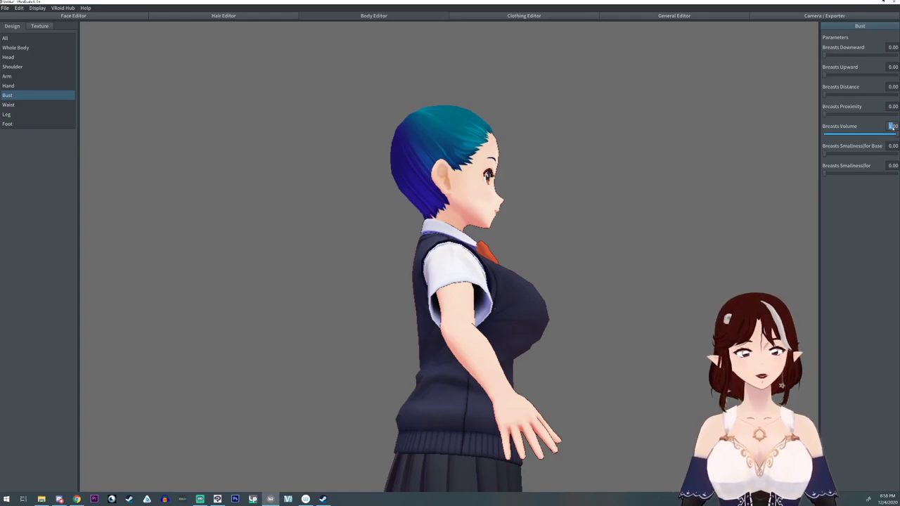
key("BackSpace")
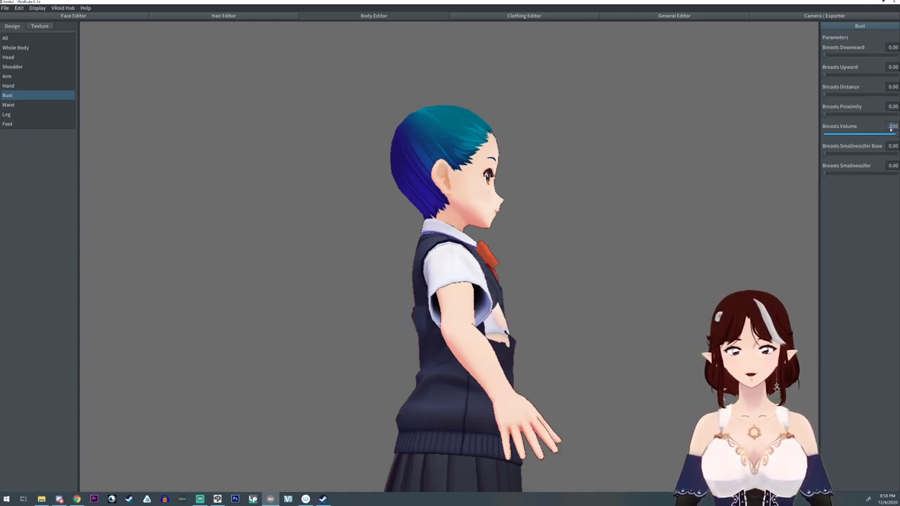
type("2")
right_click_drag(766, 204, 724, 193)
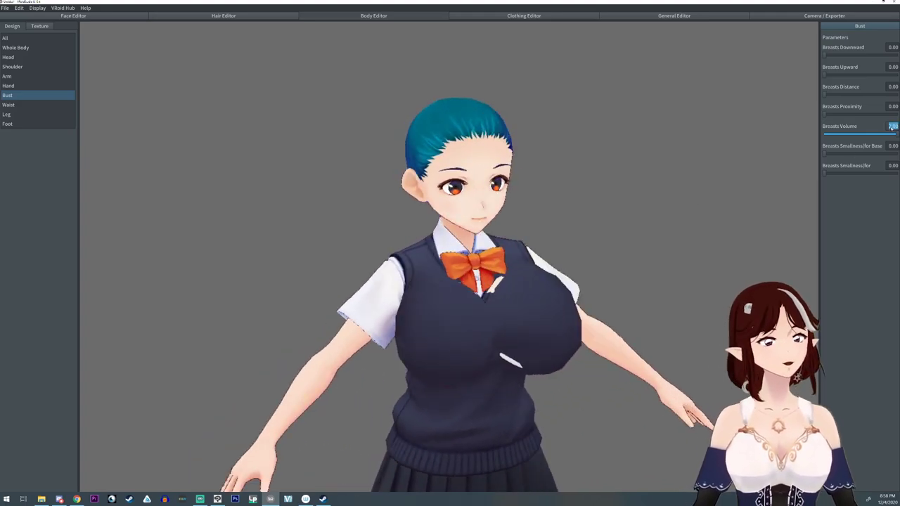
Return the body's Breasts Volume to 1.00
type("0")
right_click_drag(687, 198, 620, 272)
scroll(651, 255, "down", 4)
left_click(897, 133)
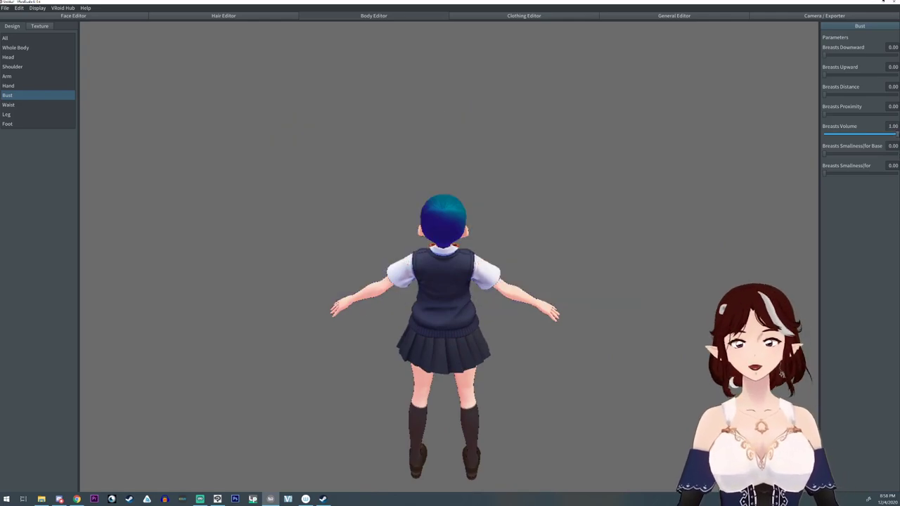
right_click_drag(653, 233, 620, 219)
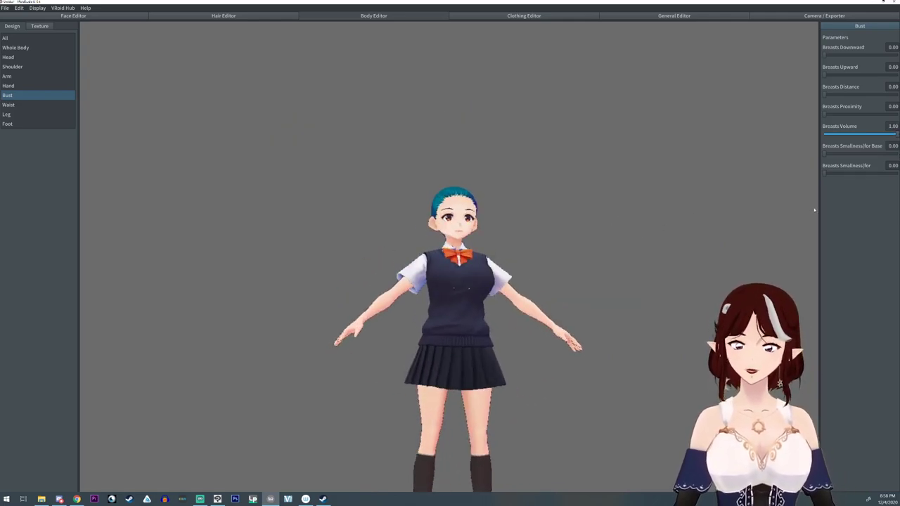
scroll(654, 270, "up", 3)
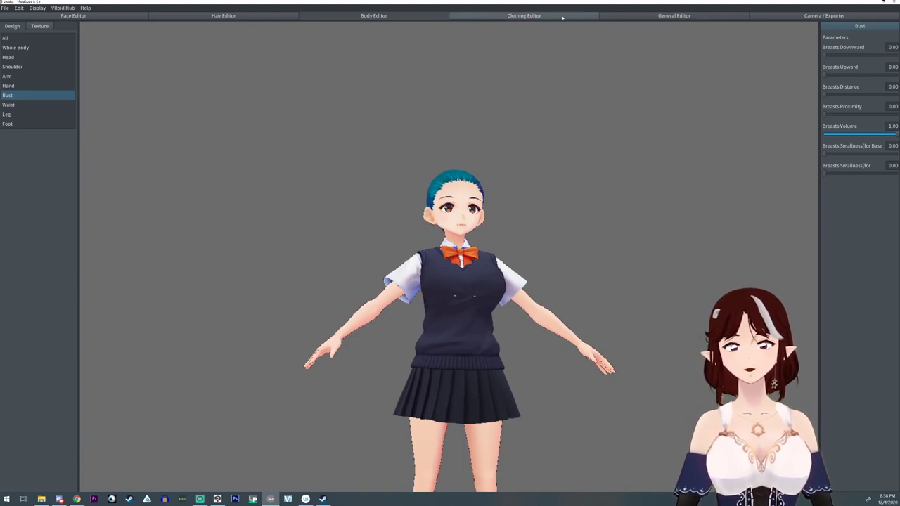
Change the character's top to Onepiece (Long Sleeve)
left_click(563, 17)
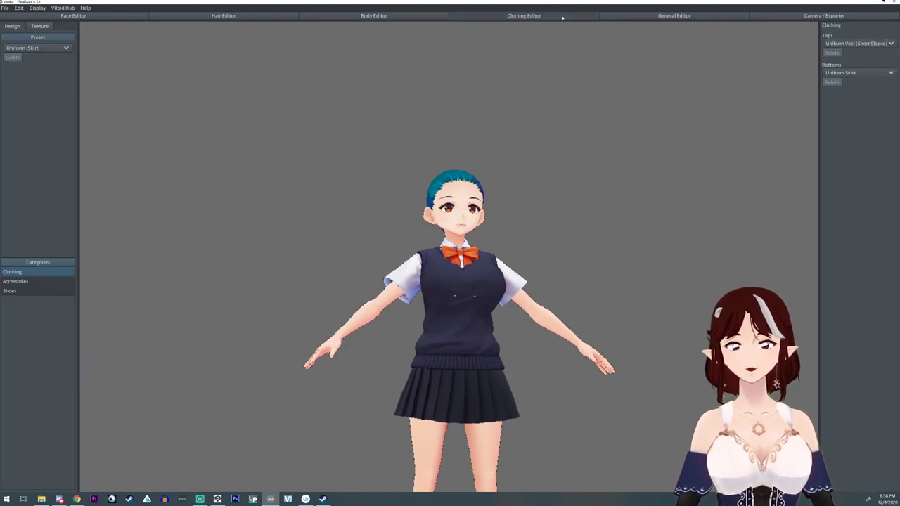
left_click(873, 44)
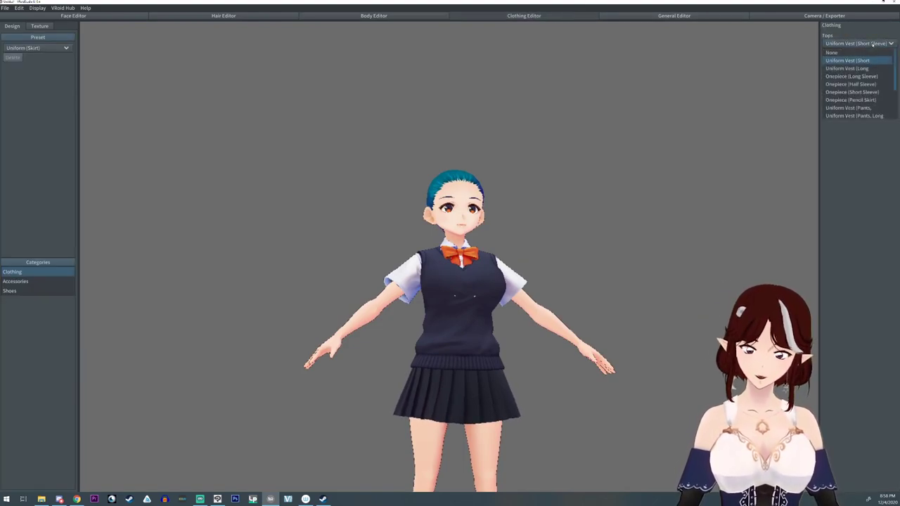
left_click(846, 77)
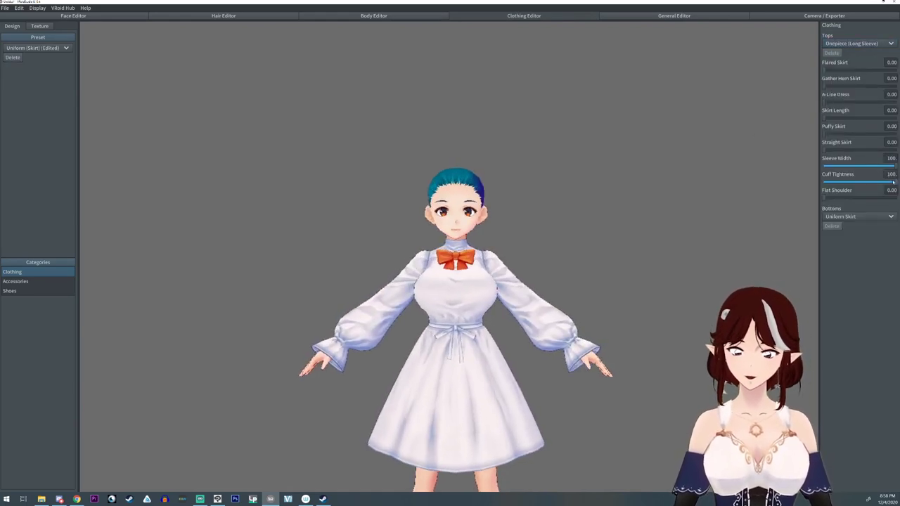
Set the dress's Cuff Tightness to 0 and its Sleeve Width to 500
left_click_drag(851, 182, 795, 187)
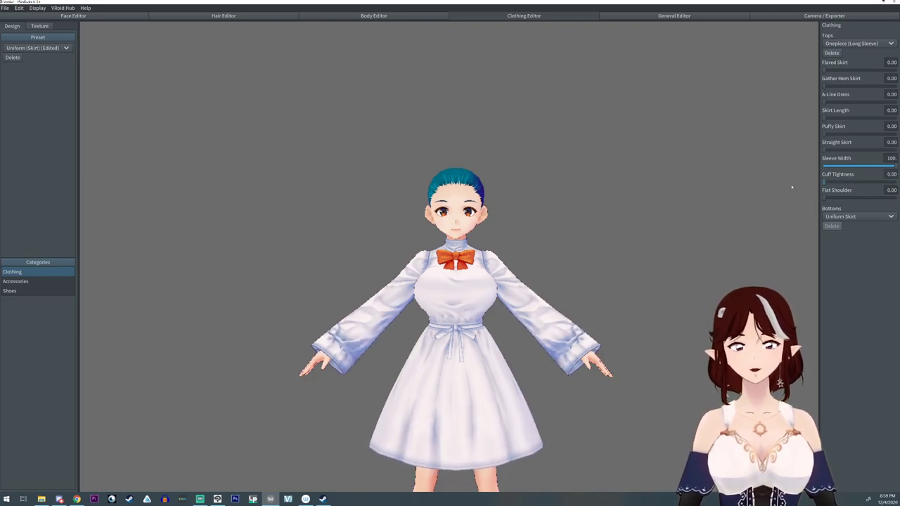
left_click(887, 159)
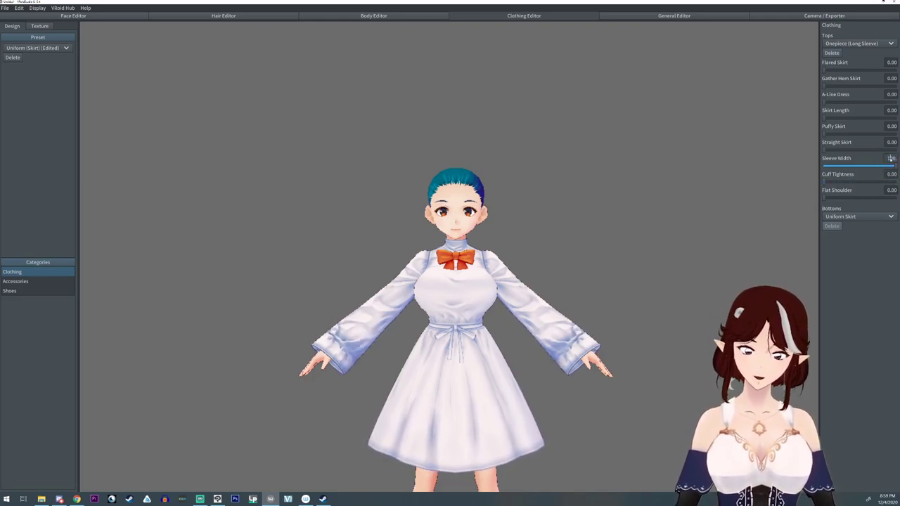
type("500")
key("Return")
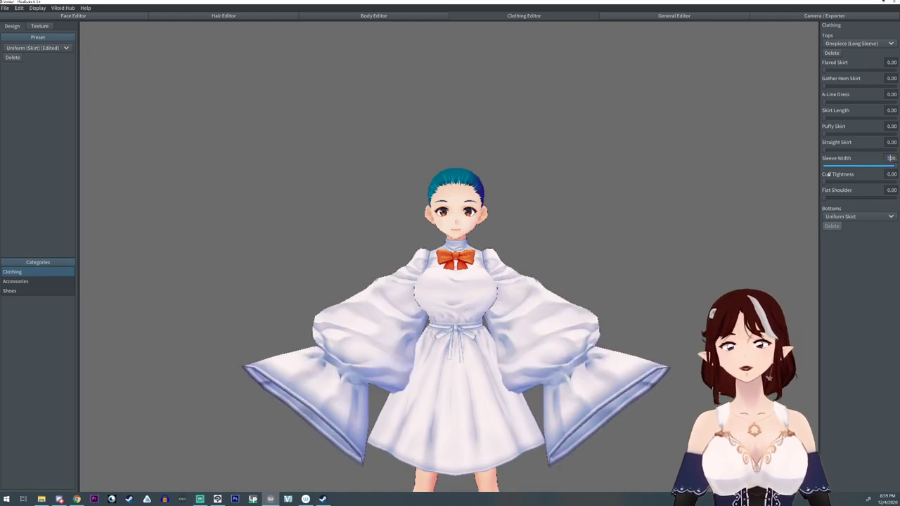
right_click_drag(464, 279, 429, 354)
middle_click_drag(429, 354, 475, 274)
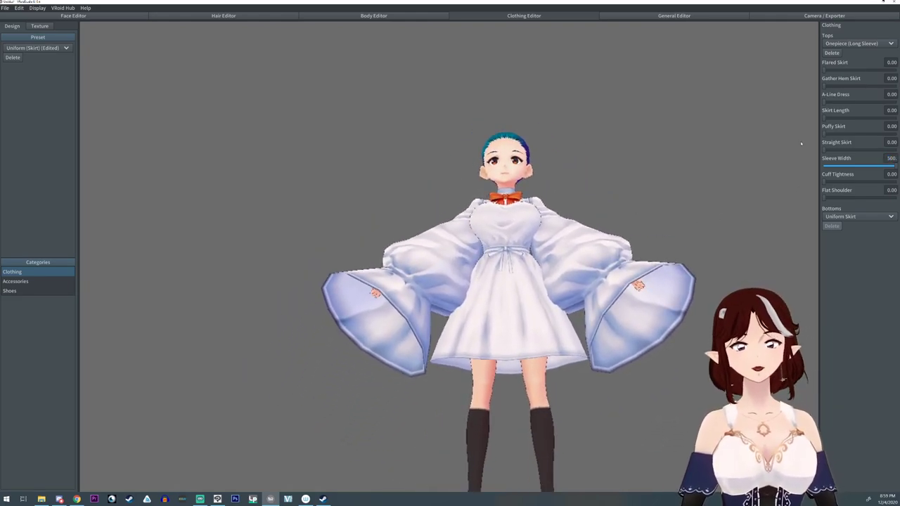
Lengthen the dress by setting its Skirt Length to 500
left_click_drag(825, 118, 890, 113)
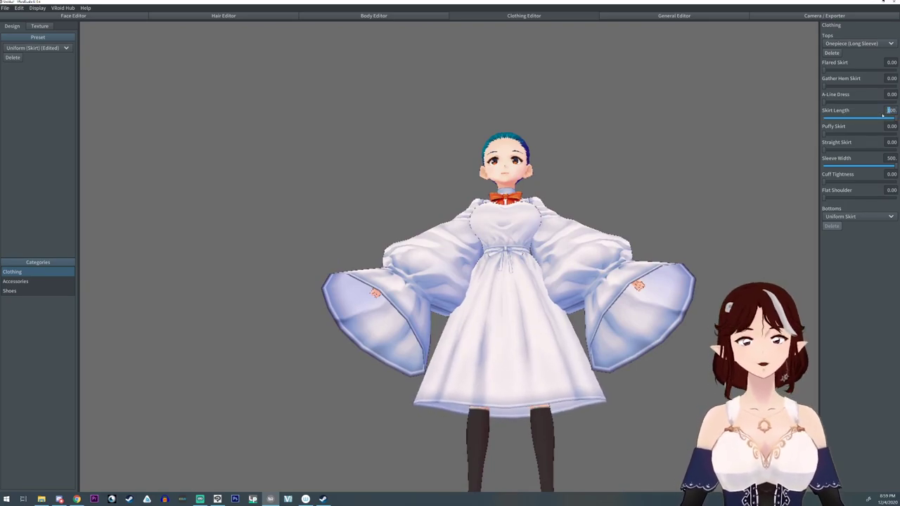
middle_click_drag(504, 310, 512, 270)
right_click_drag(512, 269, 478, 289)
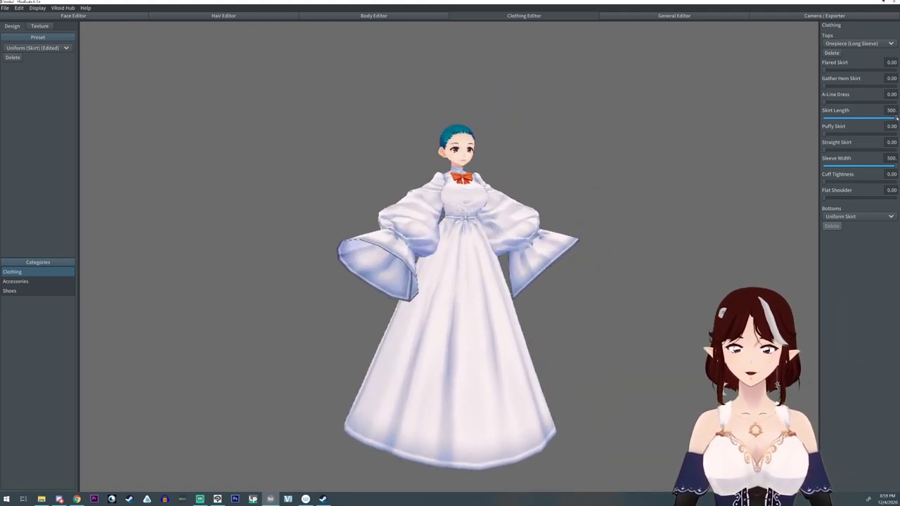
Reset the dress's Skirt Length and Sleeve Width to 0
left_click_drag(894, 118, 805, 121)
key("ctrl+z")
right_click_drag(590, 138, 492, 148)
scroll(482, 214, "up", 3)
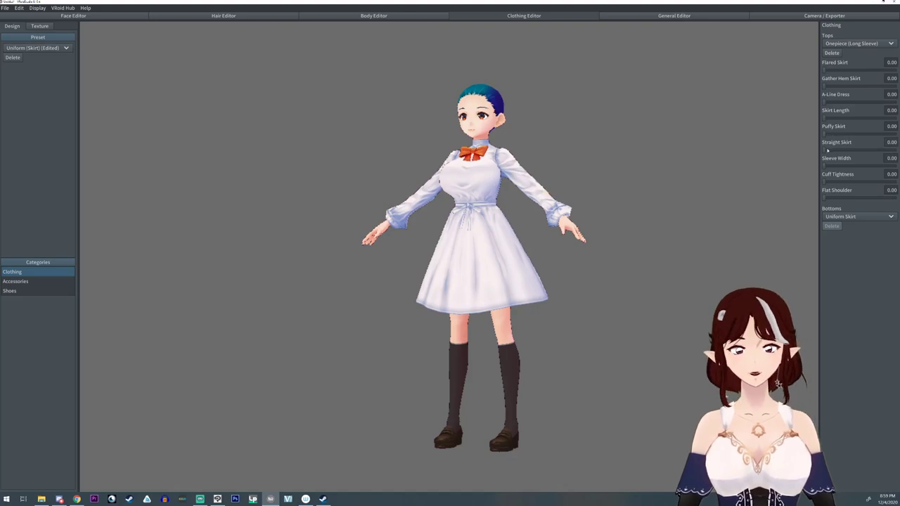
Try an extreme negative Skirt Length of -500 on the dress
left_click(890, 111)
type("-500")
right_click_drag(660, 168, 733, 138)
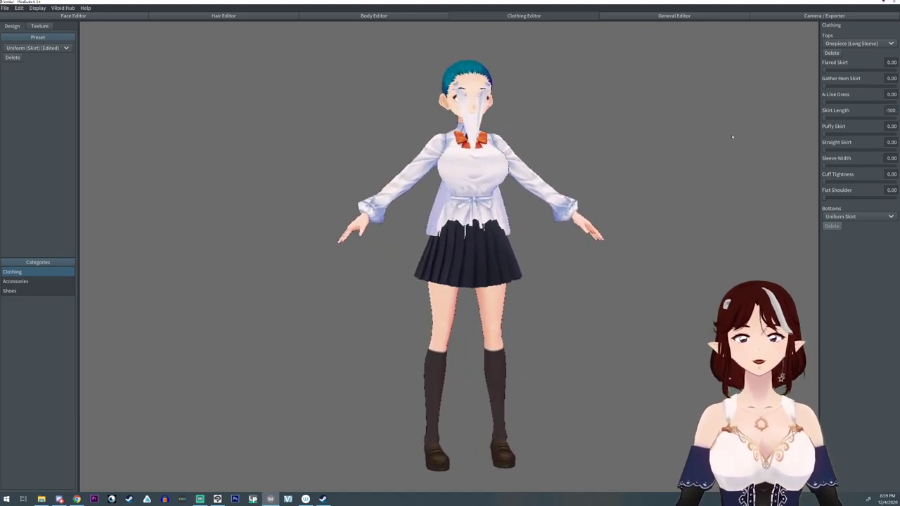
Shorten the dress by setting its Skirt Length to -100
left_click(890, 111)
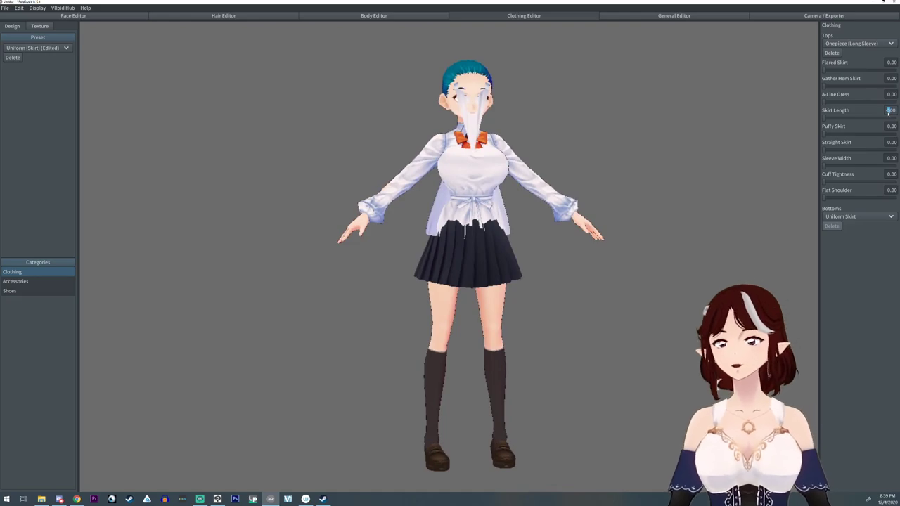
type("-100")
key("Return")
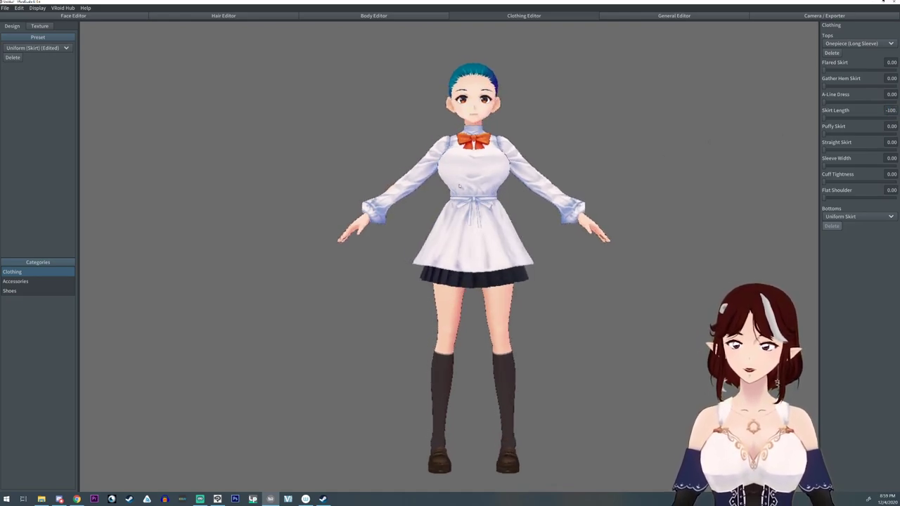
Reset the dress's Skirt Length to 0
right_click_drag(439, 237, 703, 188)
scroll(703, 188, "up", 5)
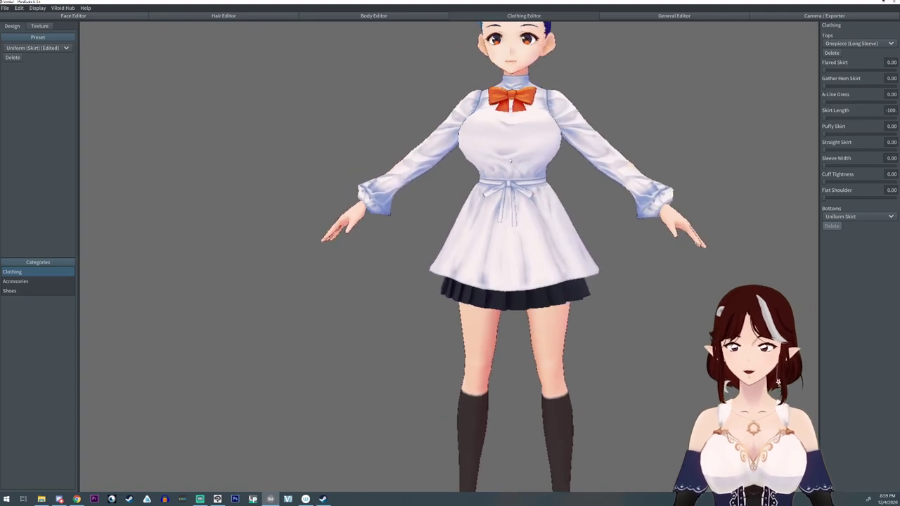
right_click_drag(471, 215, 784, 203)
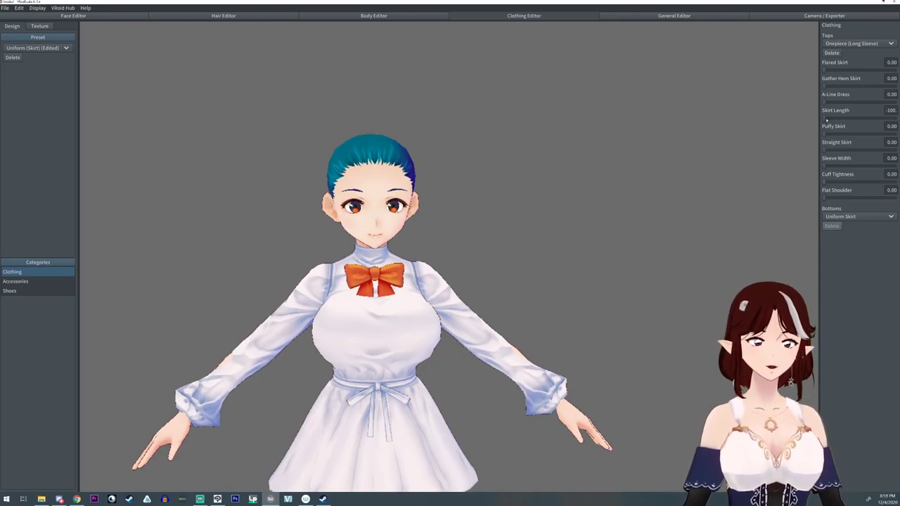
left_click_drag(826, 117, 822, 117)
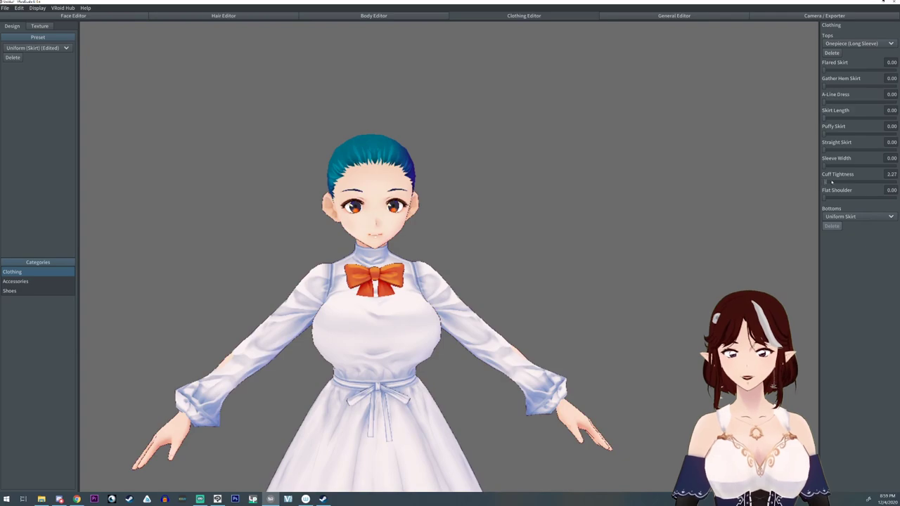
Widen the dress's sleeves by setting Sleeve Width to 100, and try out Cuff Tightness before returning it to 0
left_click_drag(829, 182, 895, 182)
mouse_move(823, 166)
left_mouse_down()
mouse_move(895, 166)
mouse_move(823, 182)
left_mouse_up()
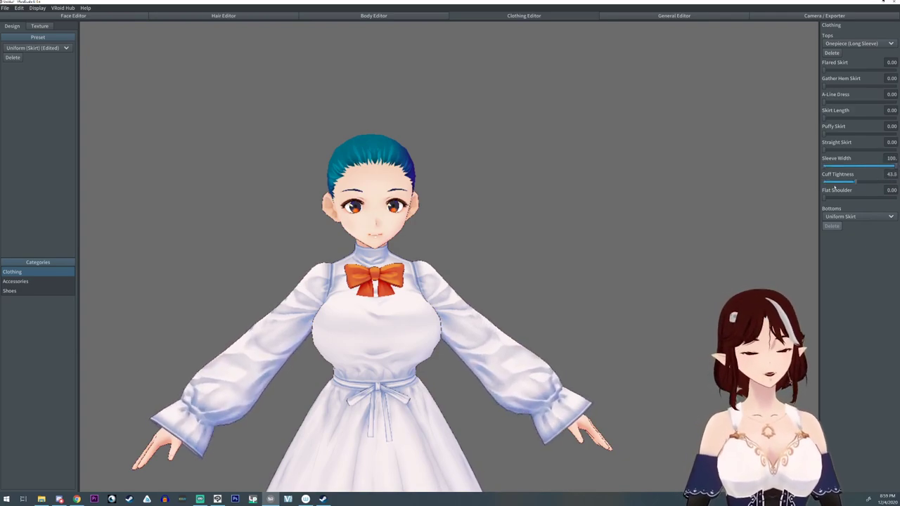
right_click_drag(713, 191, 399, 209)
middle_click_drag(399, 208, 411, 202)
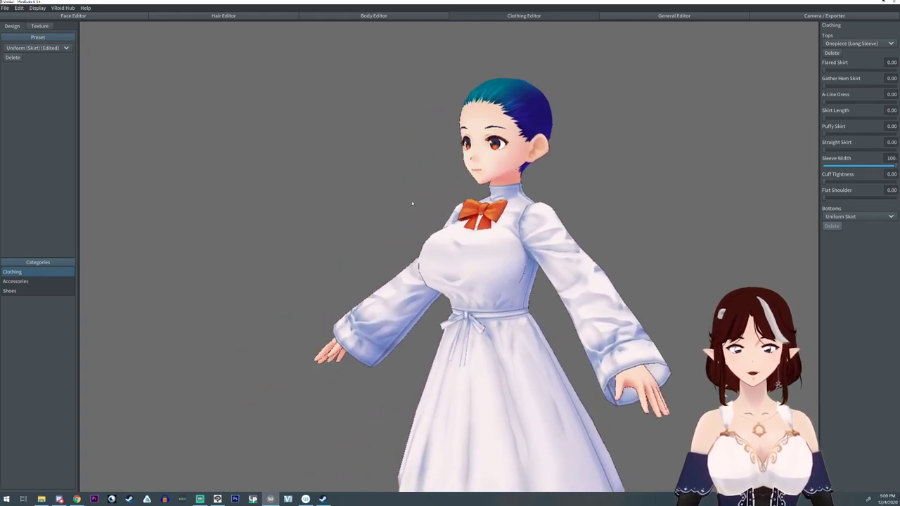
right_click_drag(411, 201, 416, 204)
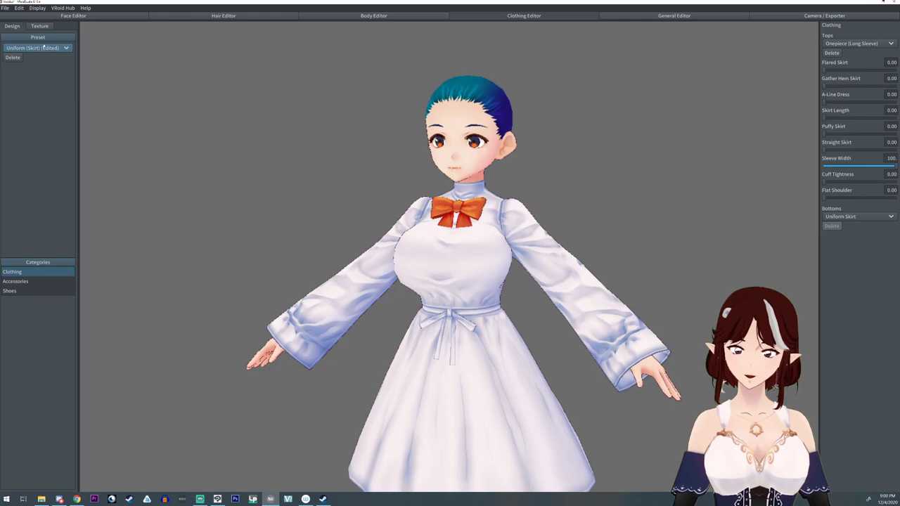
Open the long-sleeve one-piece's textures and try to export its Layer as an image
left_click(40, 26)
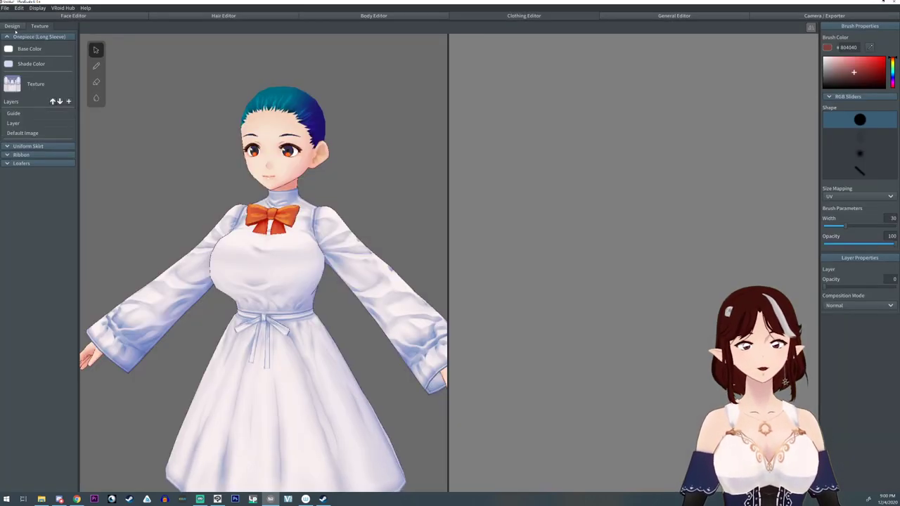
left_click(14, 115)
right_click(13, 115)
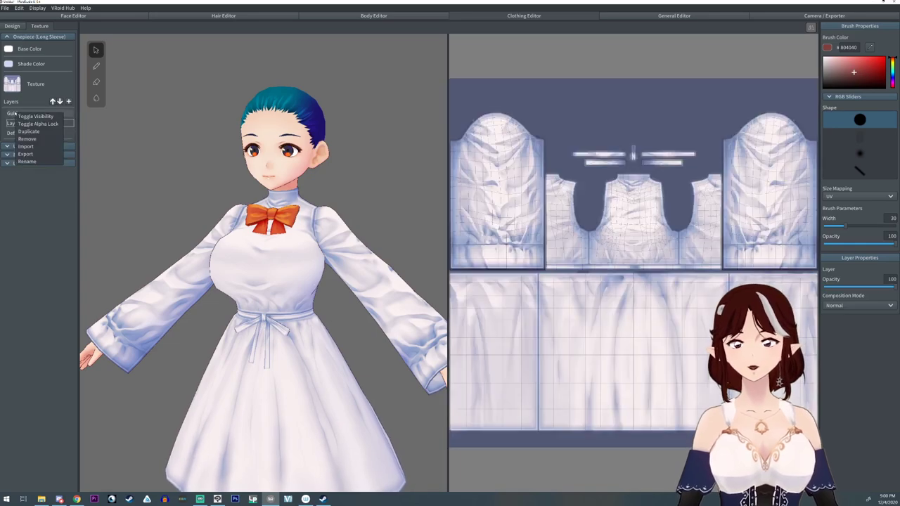
left_click(26, 153)
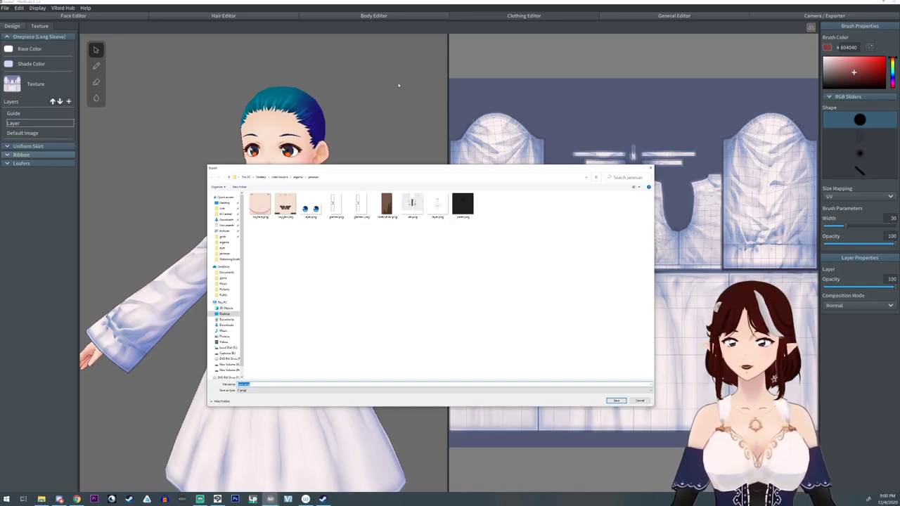
key("Escape")
Try to export the dress's Guide layer, browsing to the quick-access folder of saved texture guides
left_click(13, 113)
right_click(26, 115)
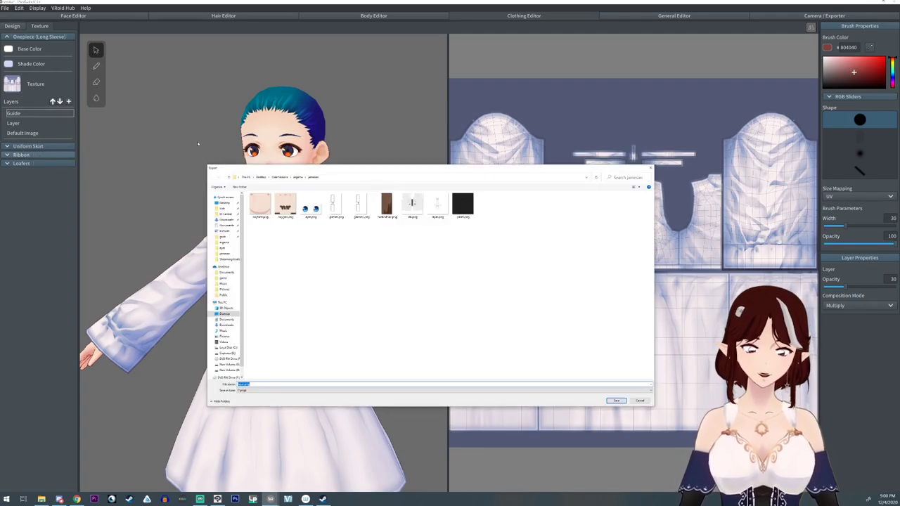
left_click(223, 237)
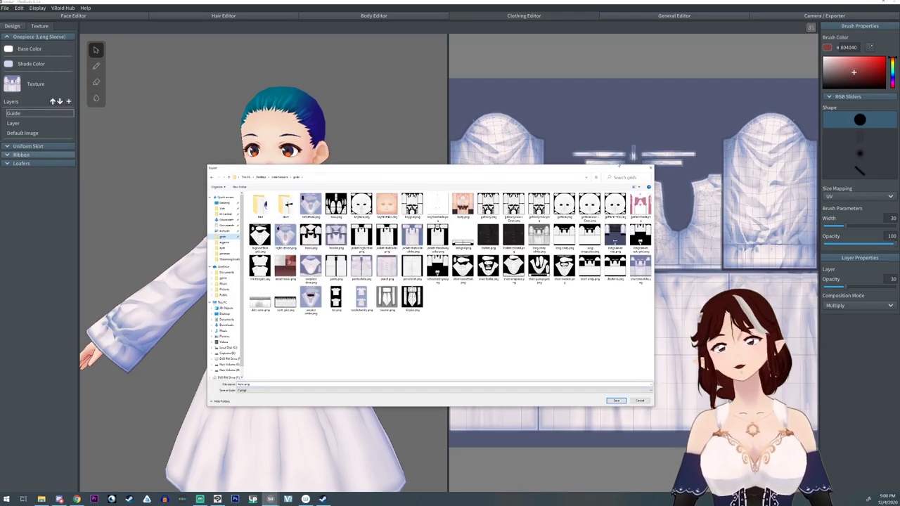
key("Escape")
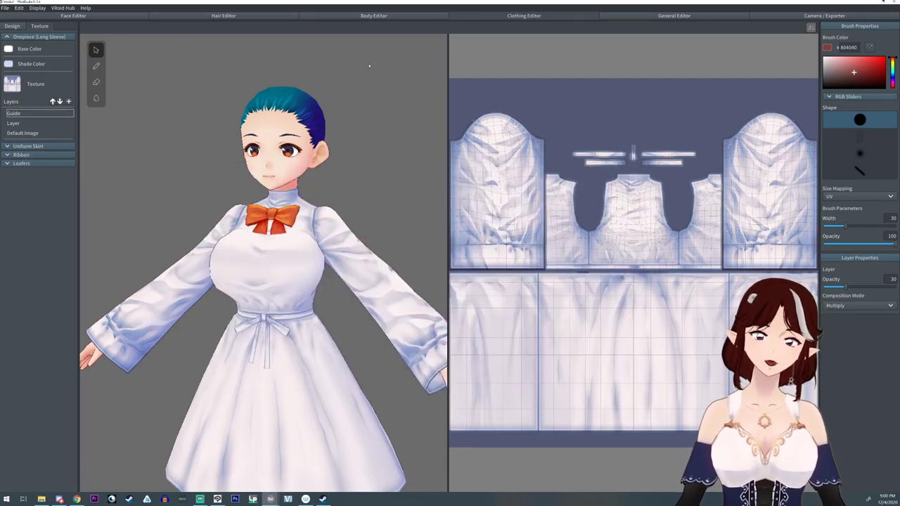
right_click_drag(301, 90, 380, 89)
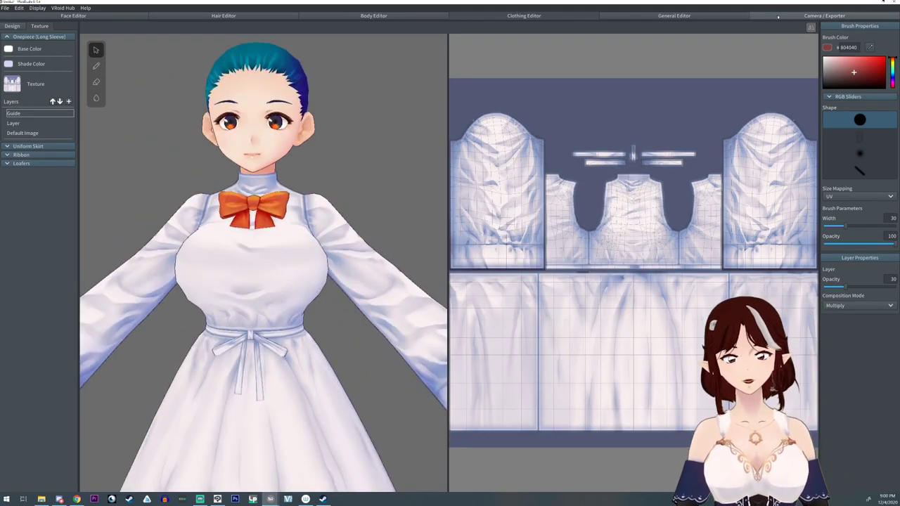
Apply the Joy face expression to the character in the camera and exporter workspace
left_click(771, 14)
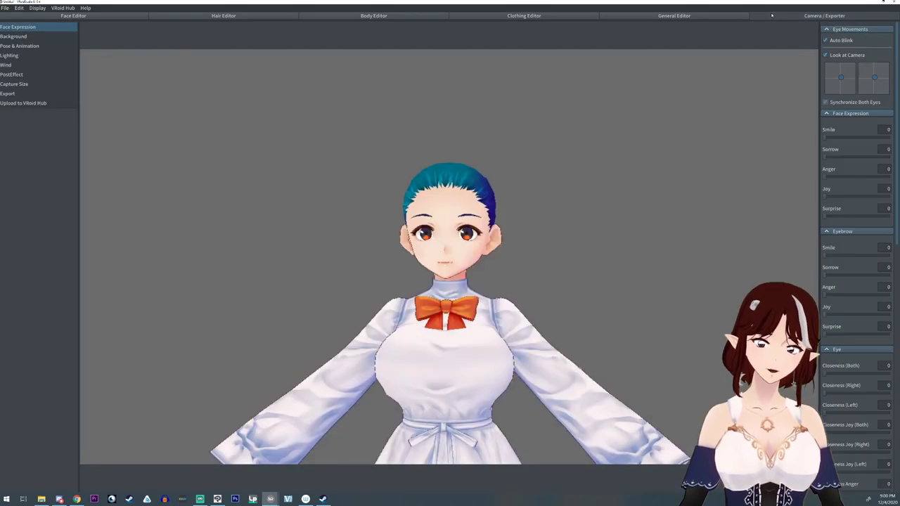
scroll(402, 271, "up", 3)
scroll(401, 272, "down", 2)
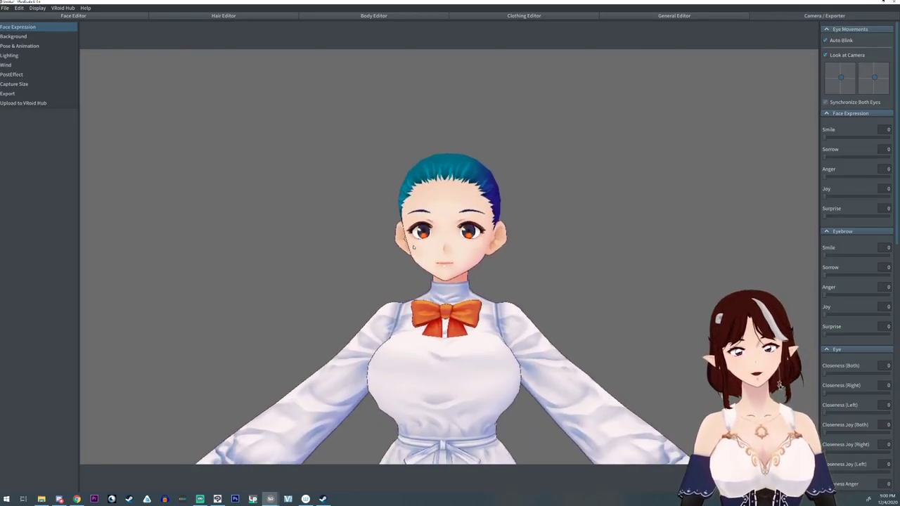
middle_click_drag(432, 299, 412, 236)
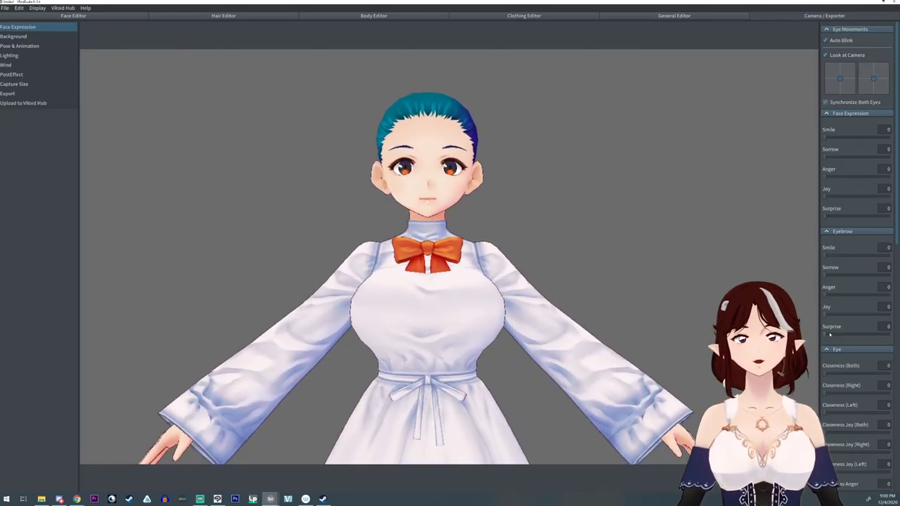
scroll(831, 333, "down", 3)
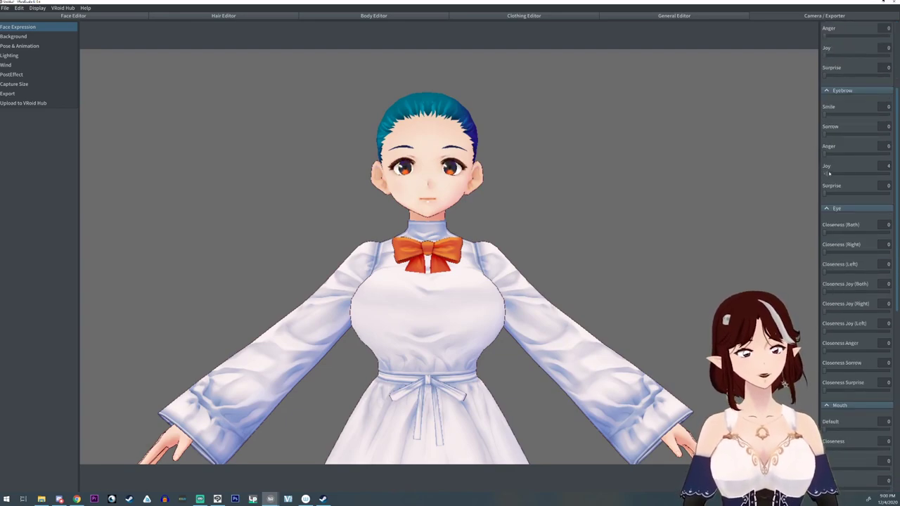
left_click_drag(827, 173, 826, 173)
scroll(826, 173, "up", 3)
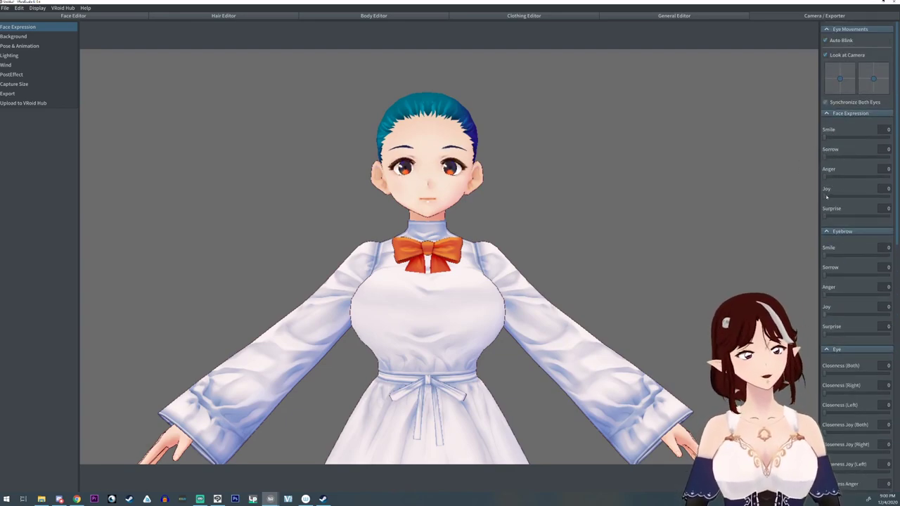
Try pointed teeth on the character by setting Fang2 to 100, and return it to 0
scroll(833, 281, "down", 5)
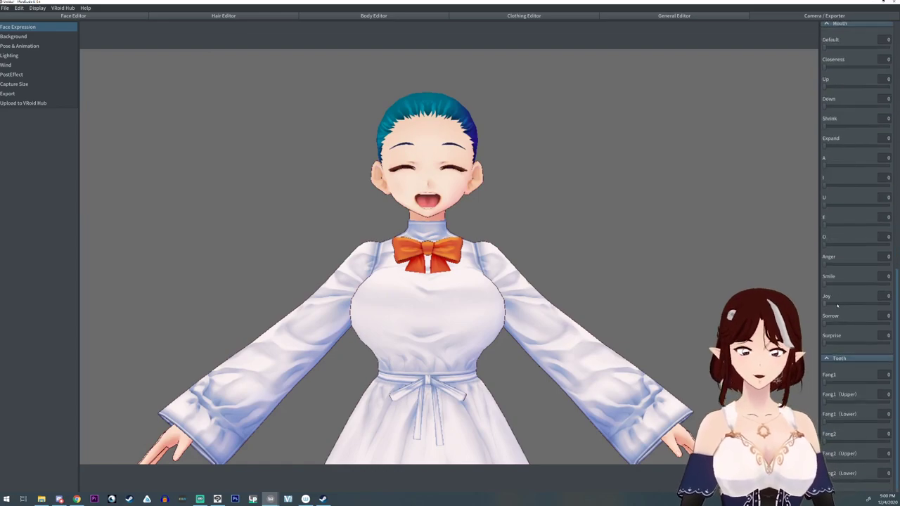
mouse_move(828, 380)
left_mouse_down()
mouse_move(889, 381)
mouse_move(826, 381)
left_mouse_up()
left_click_drag(824, 442, 898, 433)
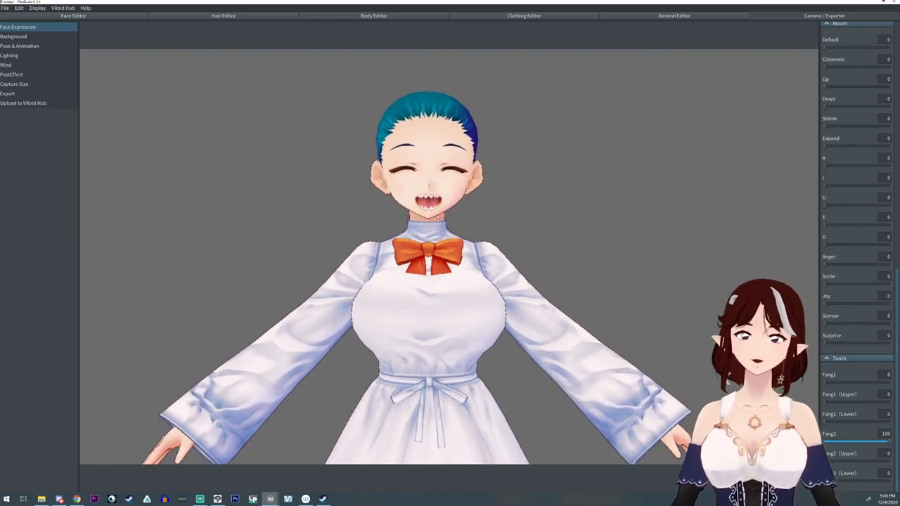
scroll(438, 217, "up", 5)
right_click_drag(441, 228, 388, 225)
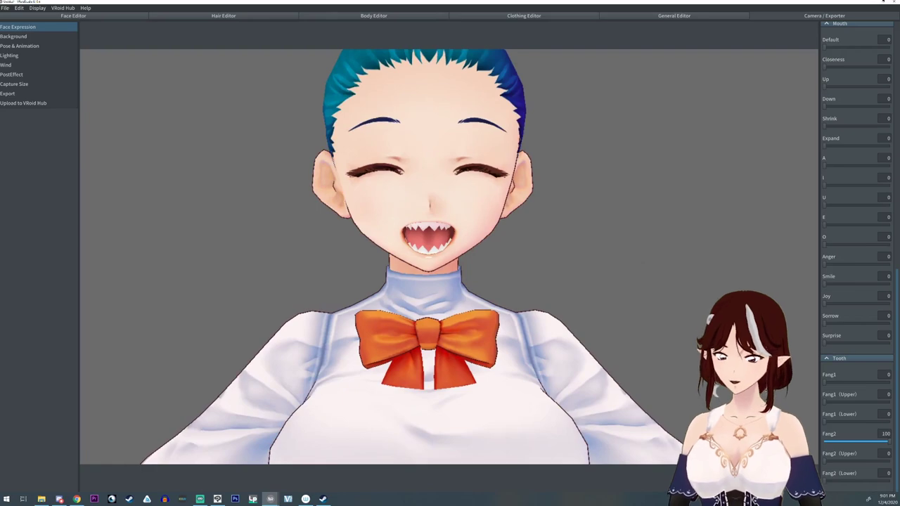
left_click_drag(874, 441, 823, 441)
scroll(478, 286, "down", 5)
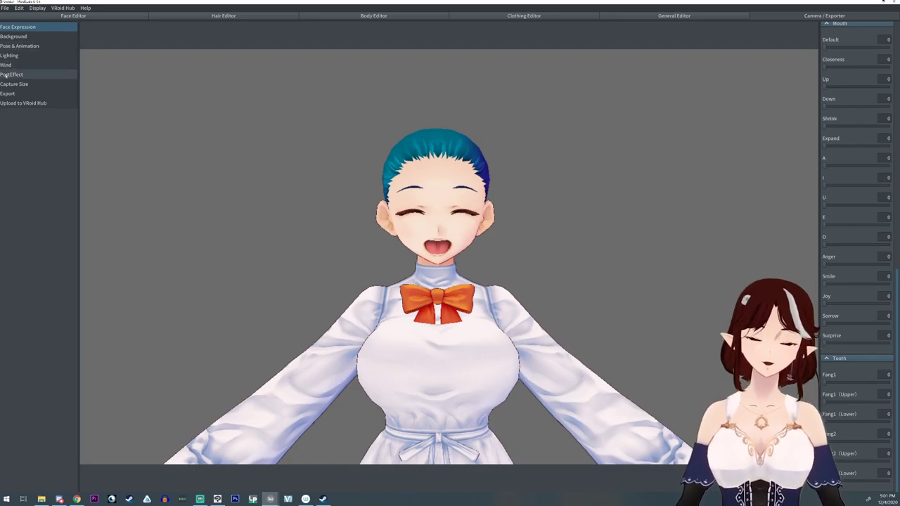
Enable the Antialiasing post effect at High quality and compare the face with it off and on
left_click(11, 75)
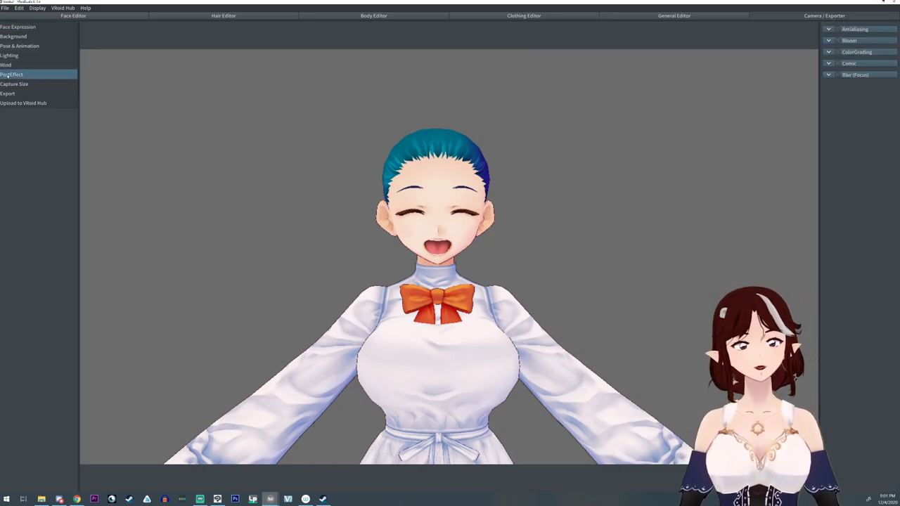
scroll(340, 196, "up", 2)
scroll(433, 154, "up", 2)
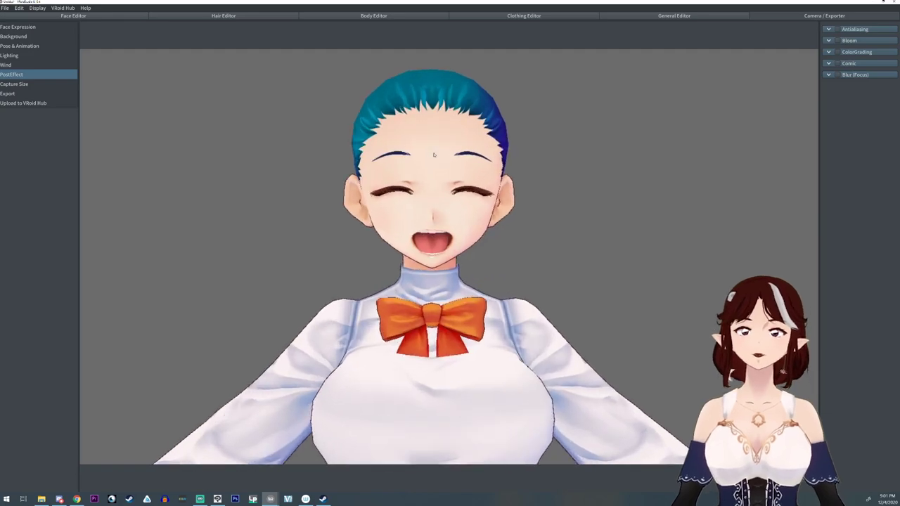
left_click(837, 30)
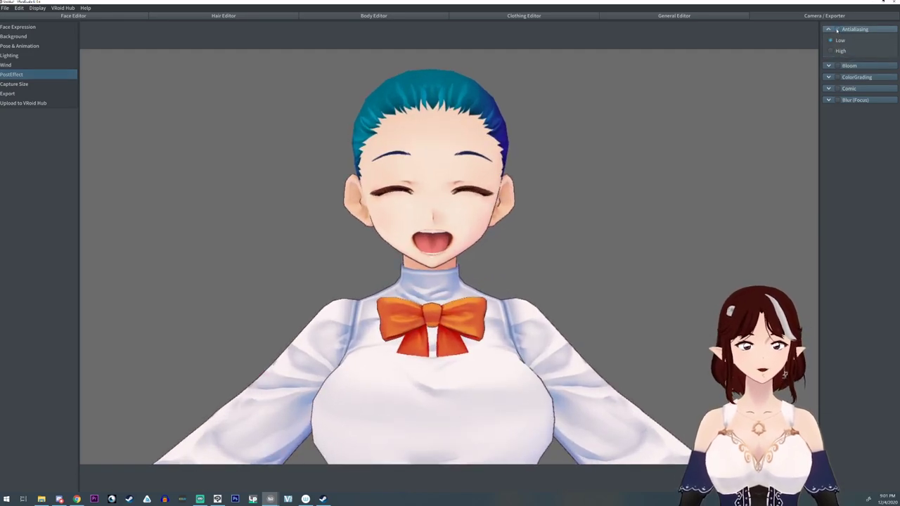
left_click(831, 51)
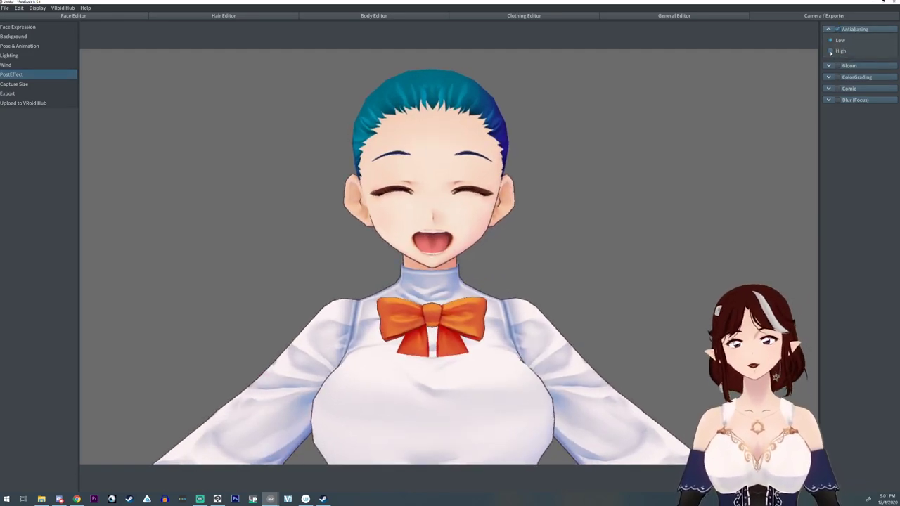
right_click_drag(508, 162, 423, 163)
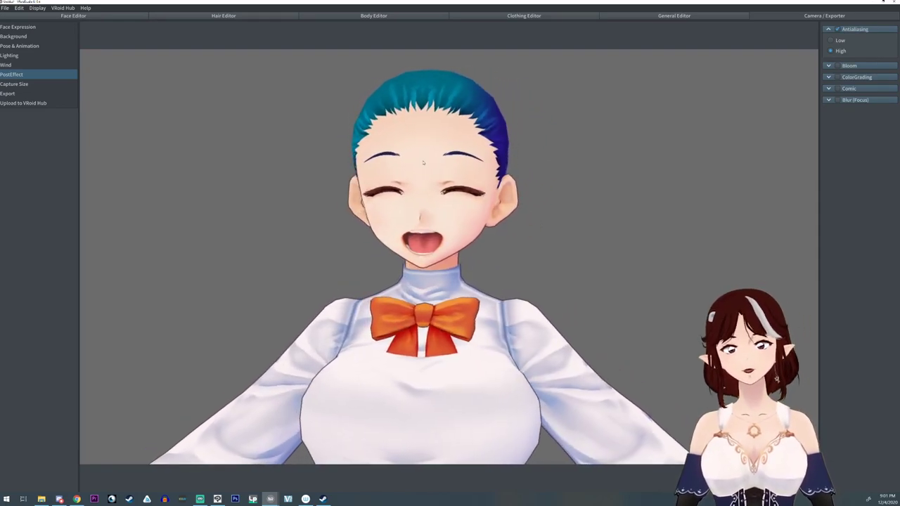
left_click(834, 30)
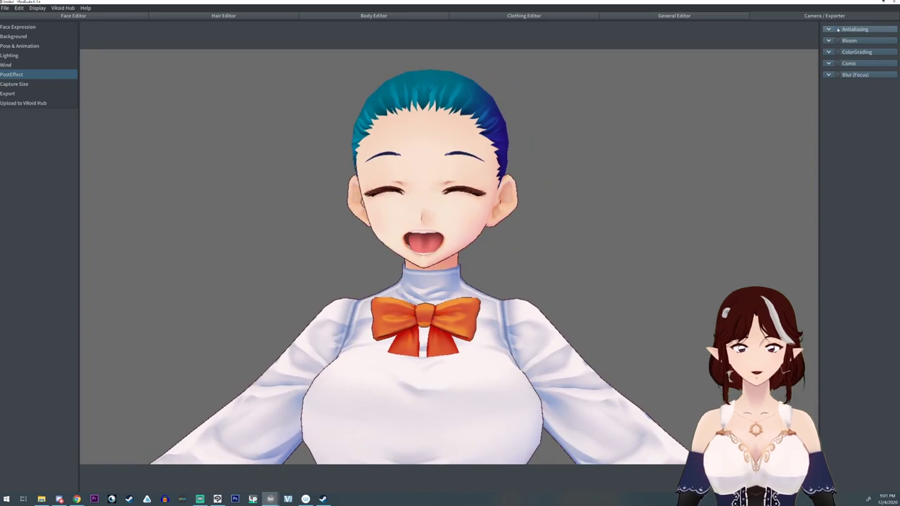
left_click(836, 29)
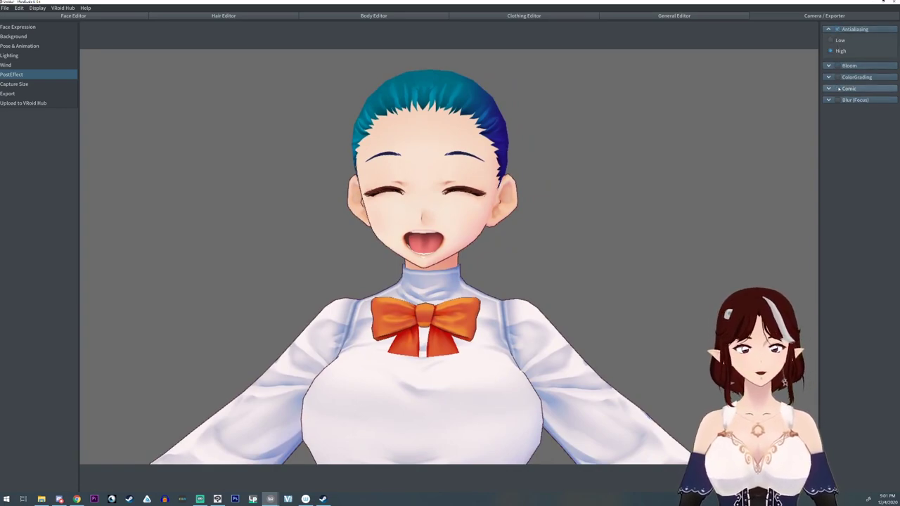
Enable the Comic post effect with Color Ratio 1.00, Maximum Threshold 0.79 and Strip Thickness 0.66
left_click(837, 89)
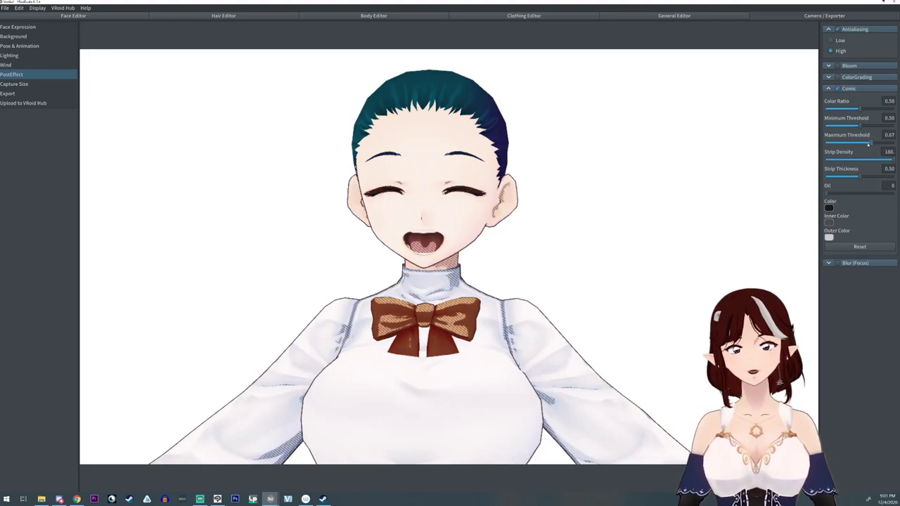
left_click_drag(869, 144, 877, 143)
mouse_move(859, 177)
left_mouse_down()
mouse_move(885, 177)
mouse_move(871, 178)
mouse_move(895, 197)
mouse_move(827, 195)
left_mouse_up()
mouse_move(860, 109)
left_mouse_down()
mouse_move(844, 108)
mouse_move(893, 108)
left_mouse_up()
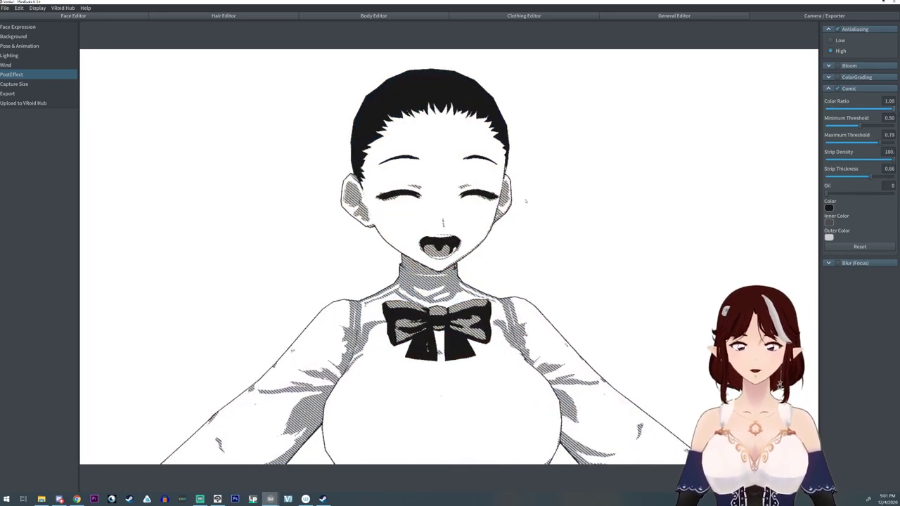
right_click_drag(443, 202, 321, 201)
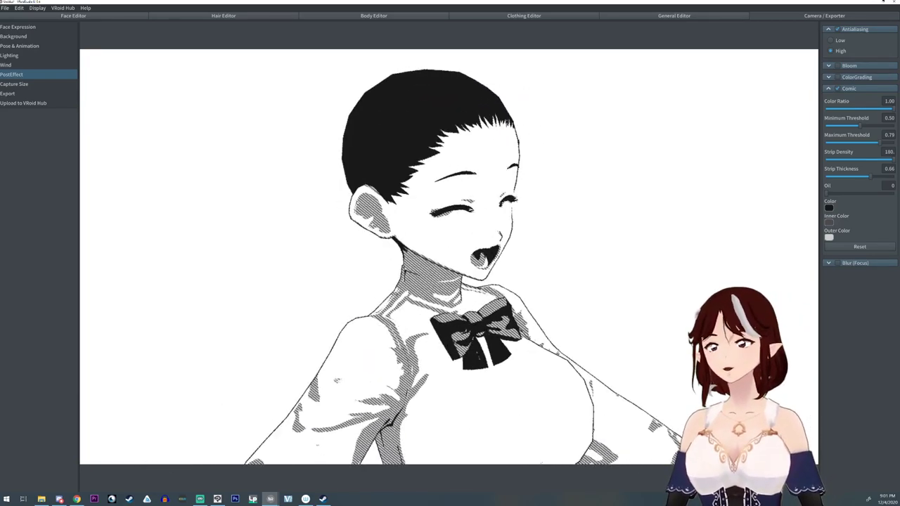
Try a custom capture size of 7680 px wide by 2417 px high
left_click(17, 85)
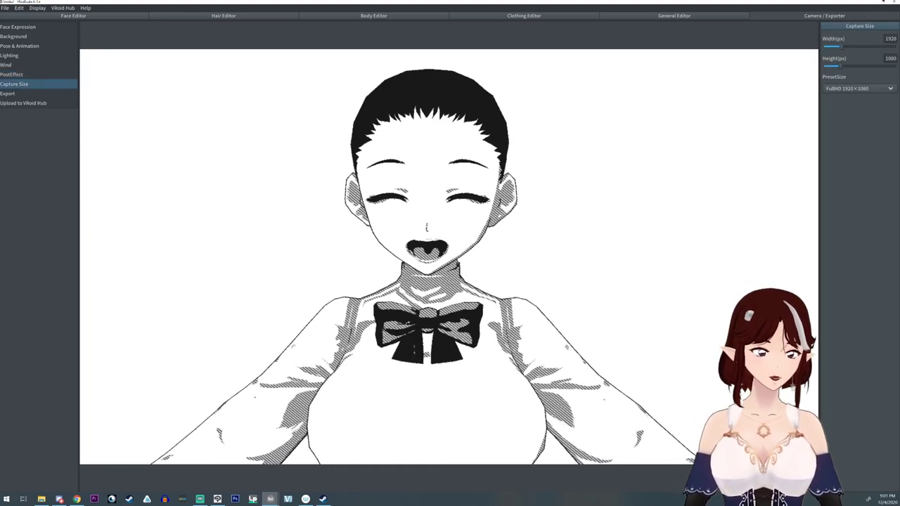
left_click_drag(846, 66, 869, 65)
left_click_drag(841, 47, 863, 66)
Set the capture size to the VRoid Hub Thumbnail preset and bring up the list of size presets again
left_click(849, 88)
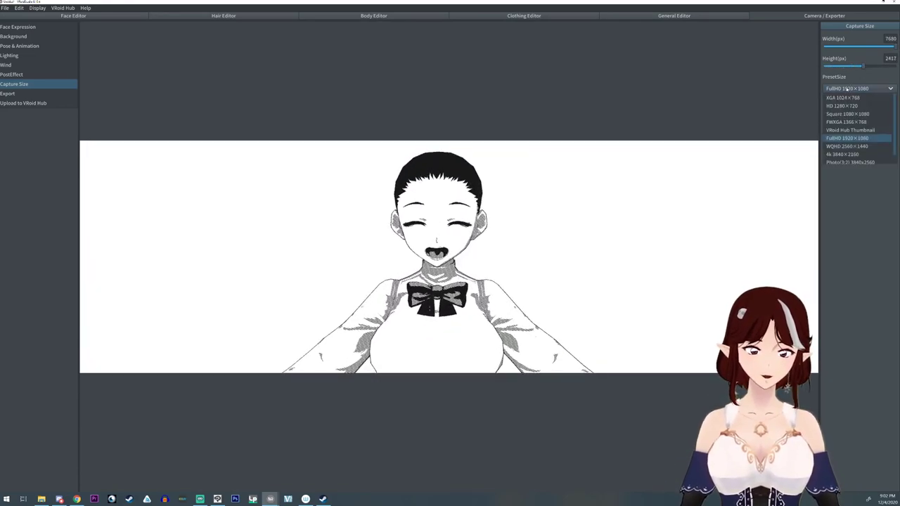
left_click(850, 130)
left_click(847, 88)
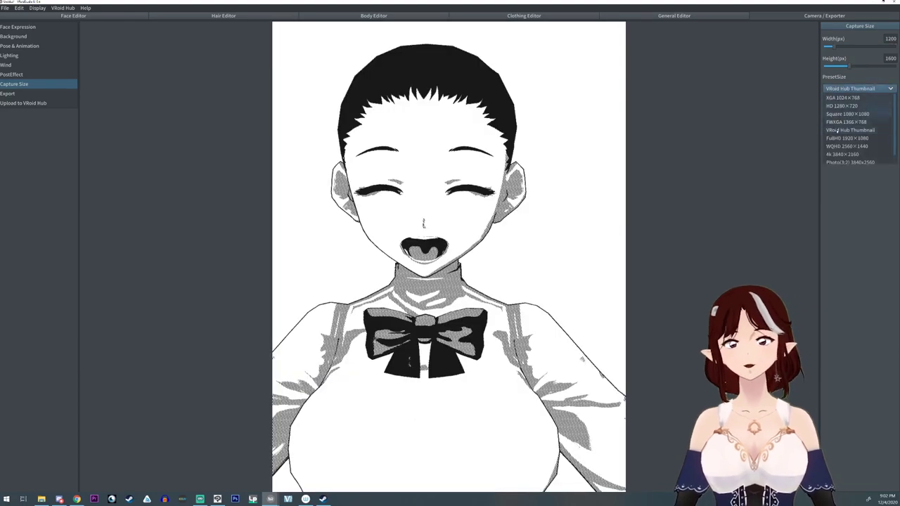
Try the 4k 3840×2160 capture preset, and settle on the XGA 1024×768 preset
left_click(842, 154)
left_click(849, 88)
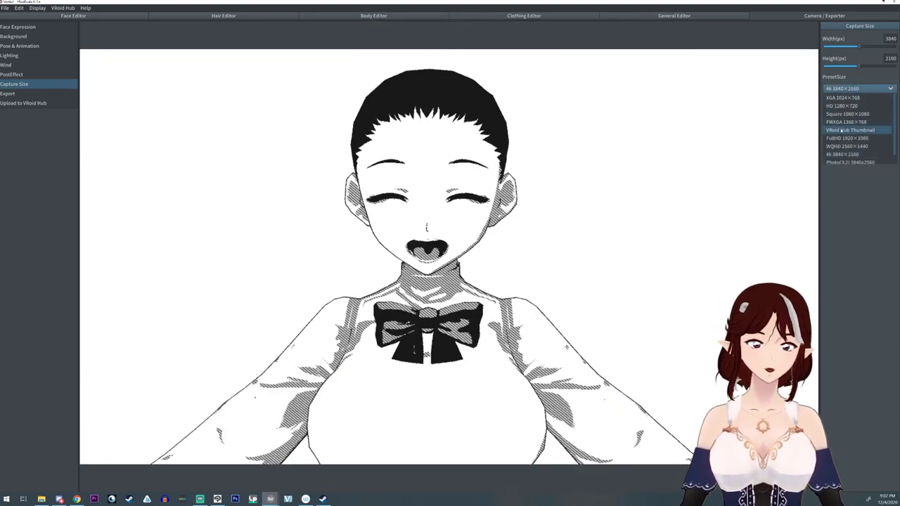
left_click(842, 99)
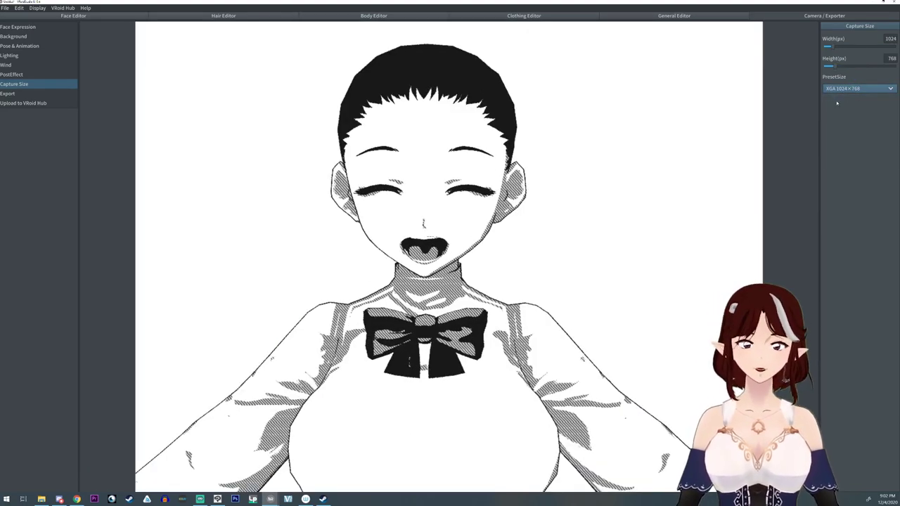
Review the upload target choices for VRoid Hub and cancel the upload
left_click(19, 104)
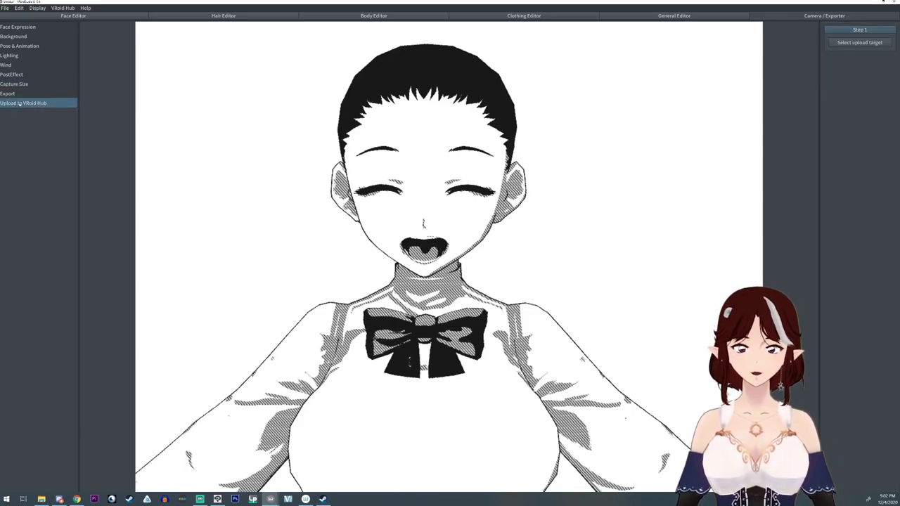
left_click(848, 43)
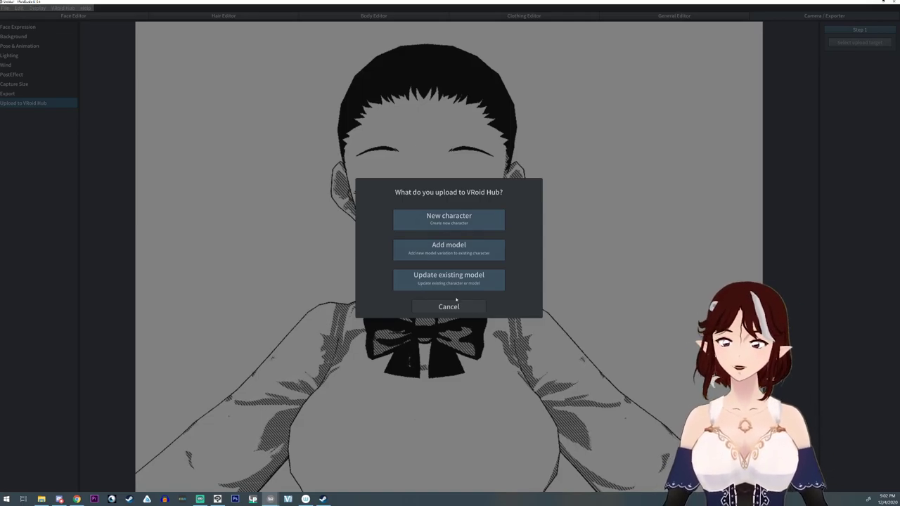
left_click(451, 306)
right_click_drag(237, 201, 321, 201)
Duplicate the base hair material, set the copy's base color to pure red and apply it to the base hair
left_click(234, 18)
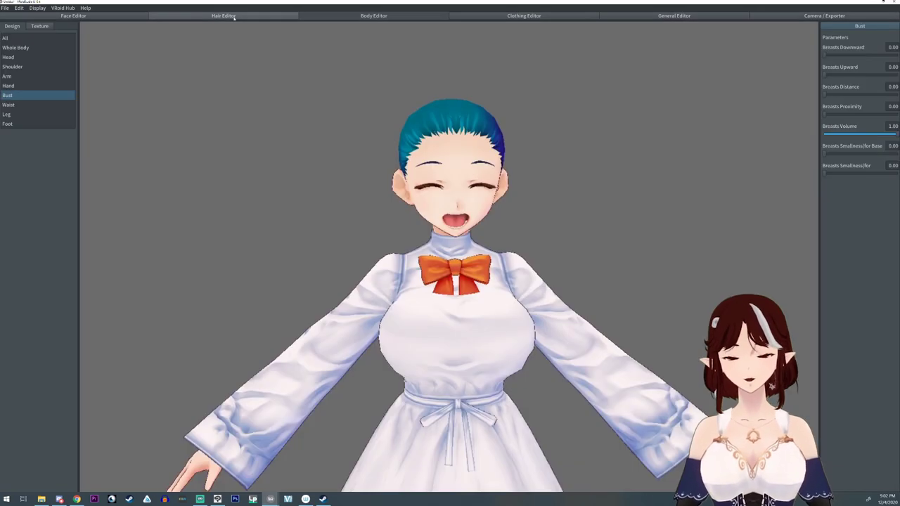
left_click(225, 16)
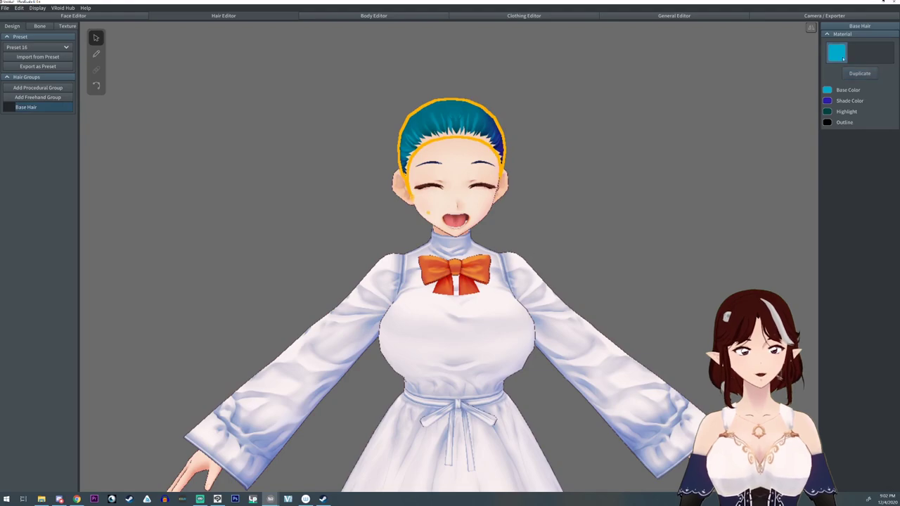
left_click(852, 73)
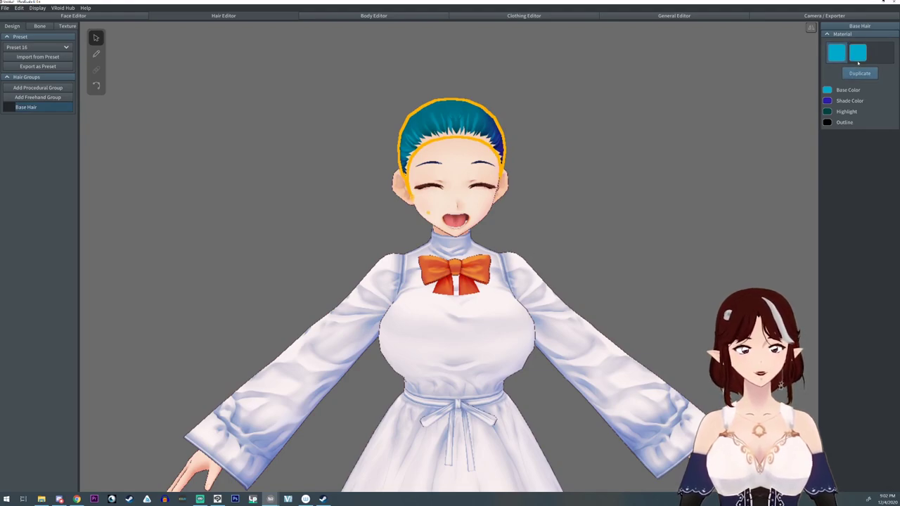
left_click(827, 91)
mouse_move(794, 113)
left_mouse_down()
mouse_move(798, 126)
mouse_move(775, 104)
mouse_move(742, 90)
mouse_move(767, 104)
mouse_move(837, 98)
left_mouse_up()
left_click(862, 56)
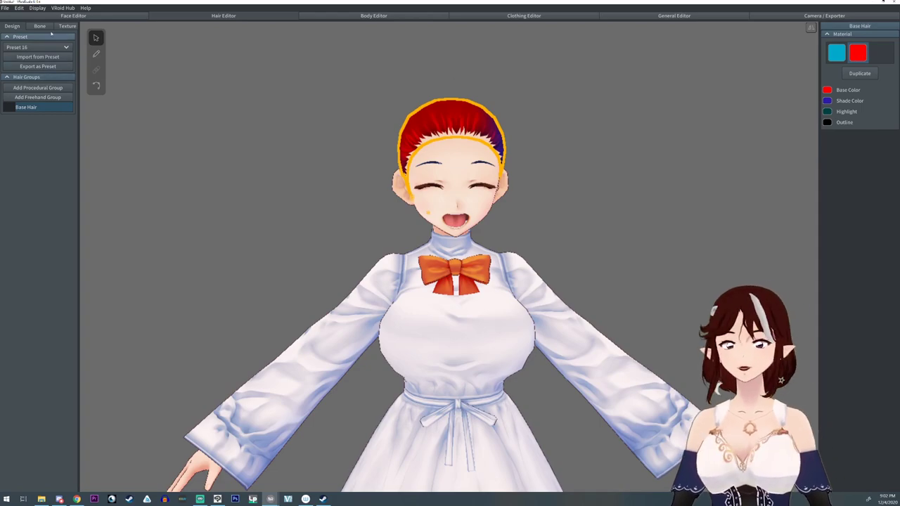
scroll(351, 180, "down", 1)
scroll(351, 180, "up", 4)
right_click_drag(352, 180, 357, 182)
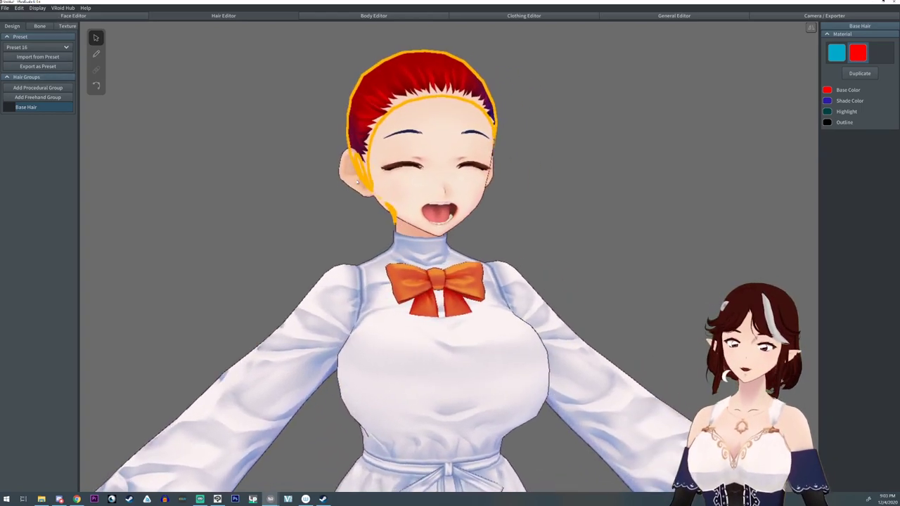
Review the avatar's save and edit commands, bringing up the Save As dialog and cancelling it
left_click(5, 7)
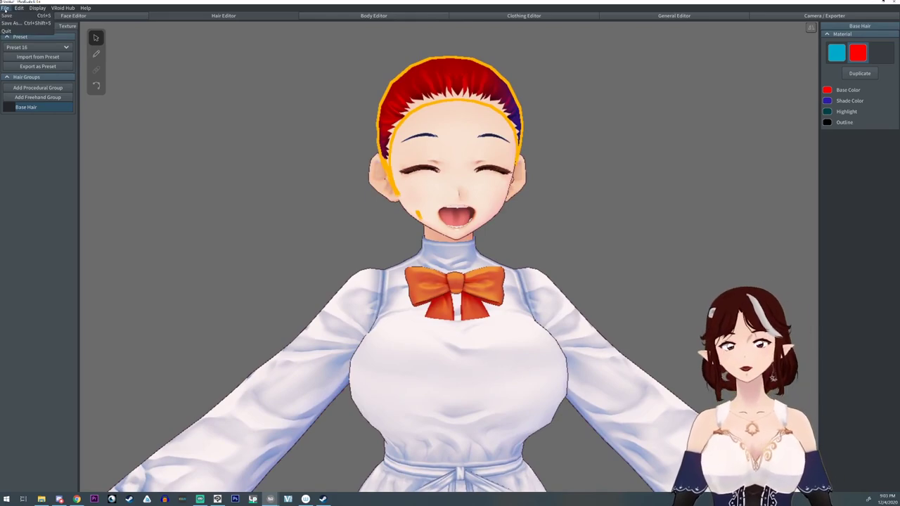
left_click(9, 24)
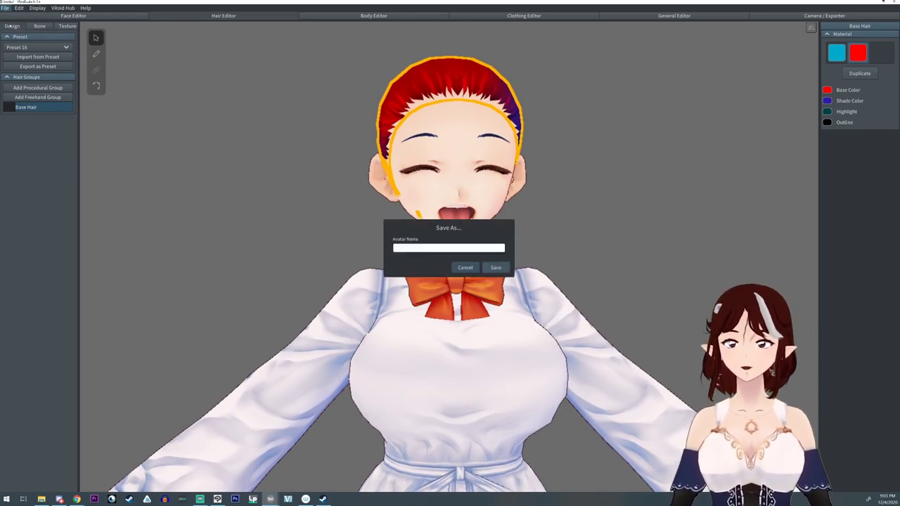
left_click(466, 267)
left_click(19, 8)
left_click(15, 16)
left_click(6, 9)
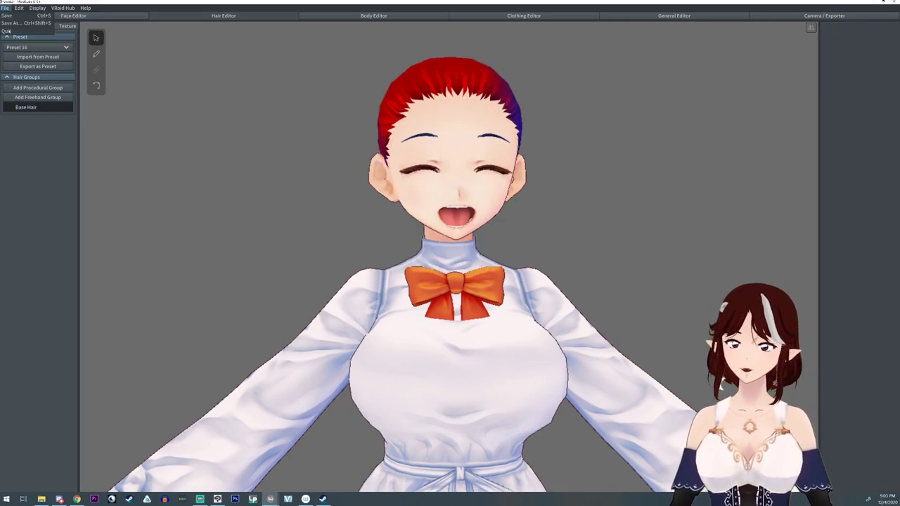
mouse_move(419, 183)
right_mouse_down()
mouse_move(466, 187)
mouse_move(418, 172)
right_mouse_up()
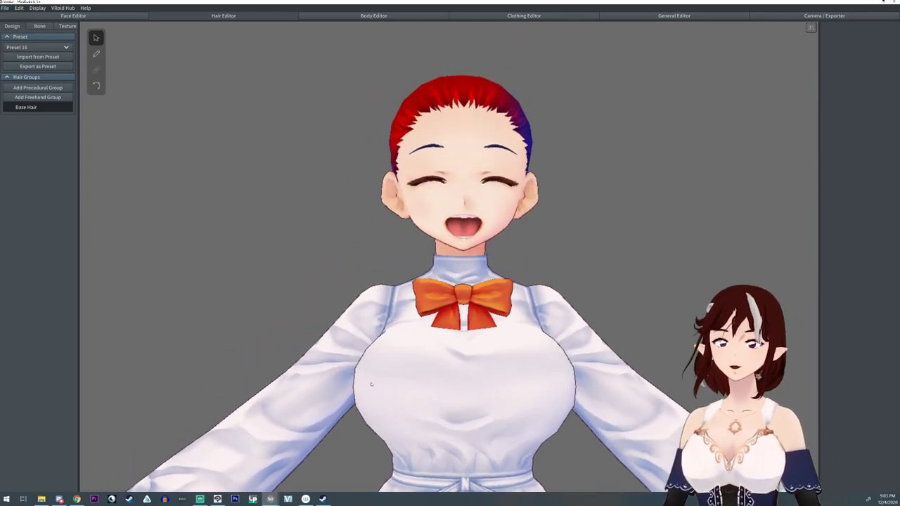
Open a second VRoid Studio window, switch its interface language away from English and set it back to English
right_click(270, 499)
left_click(252, 461)
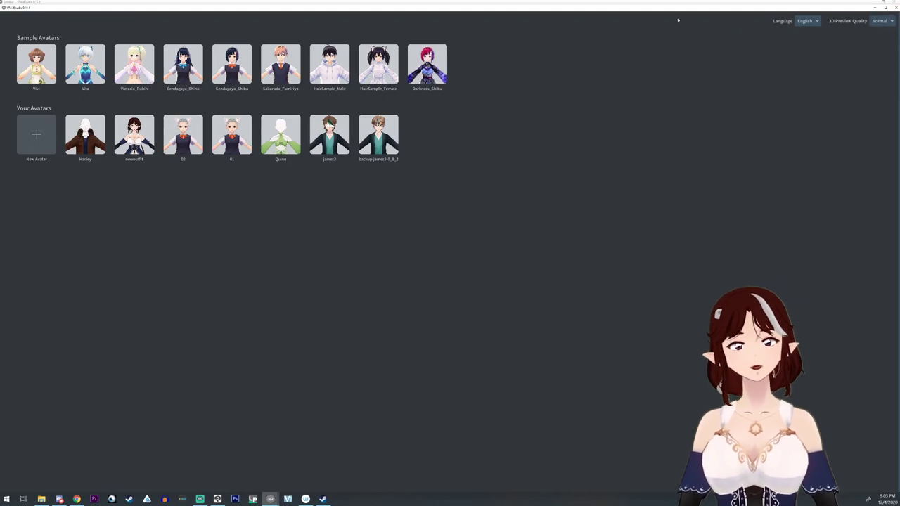
left_click(807, 21)
left_click(801, 43)
left_click(812, 22)
left_click(805, 32)
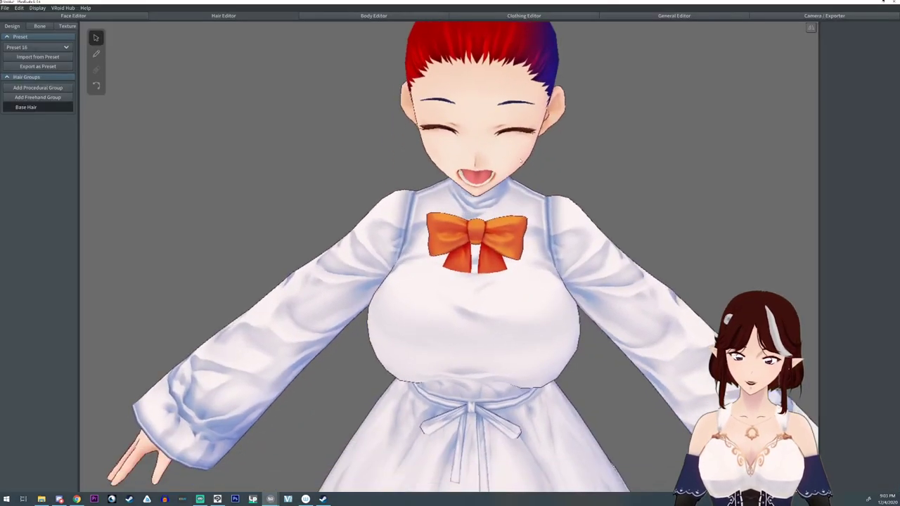
Shrink the character's ears by setting Ear Smallness to the out-of-range value 5.00
right_click_drag(521, 161, 440, 167)
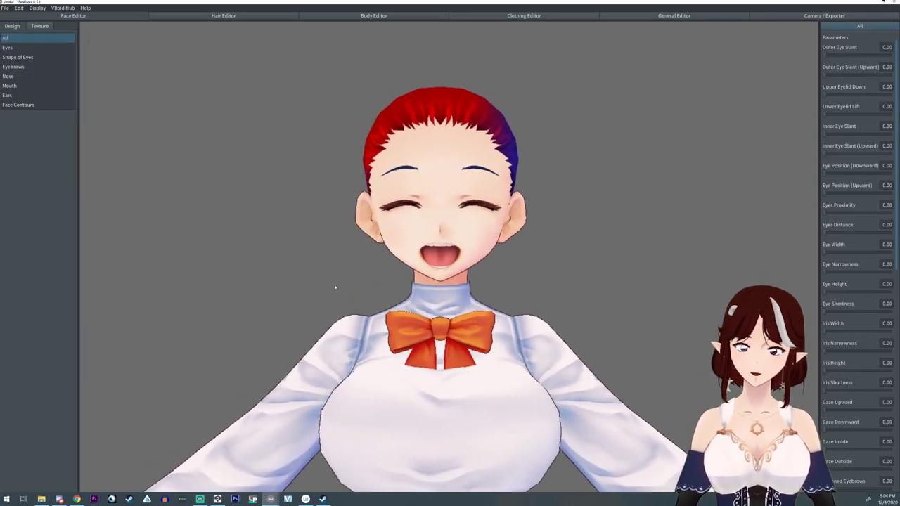
left_click(15, 96)
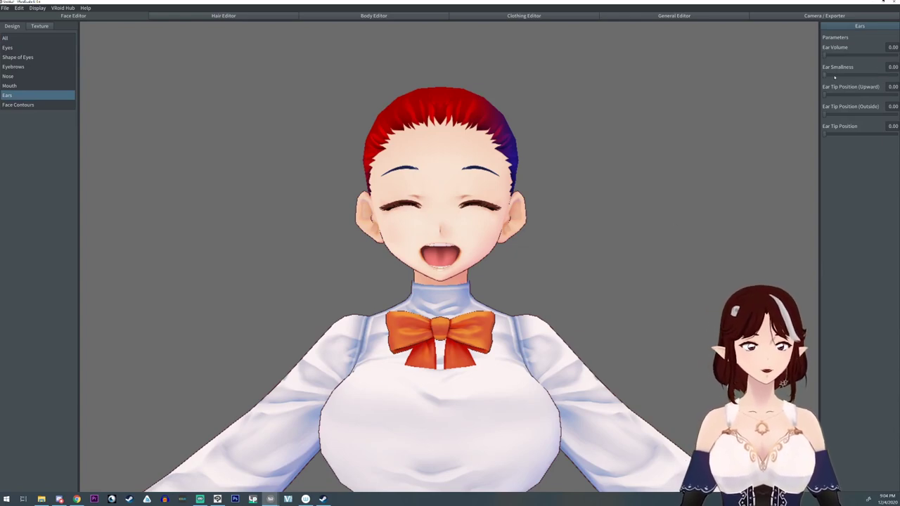
left_click_drag(823, 74, 897, 75)
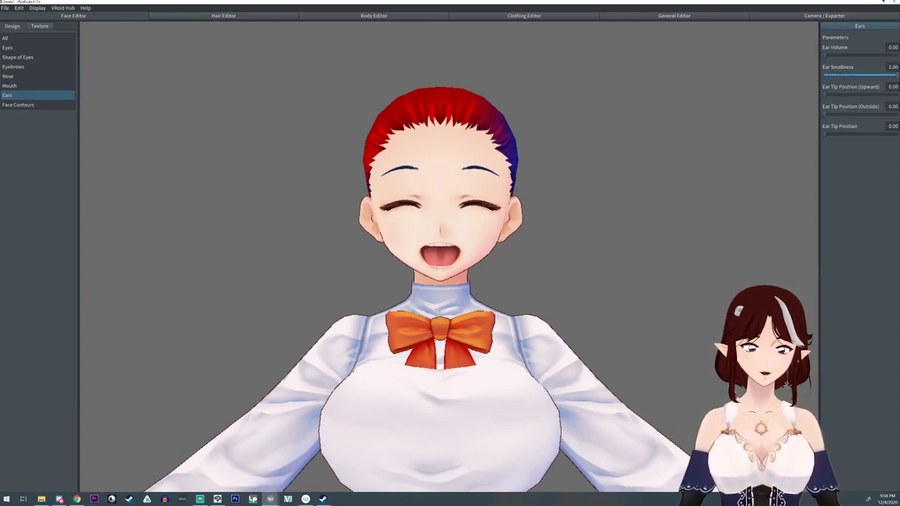
left_click(893, 66)
type("5")
key("Return")
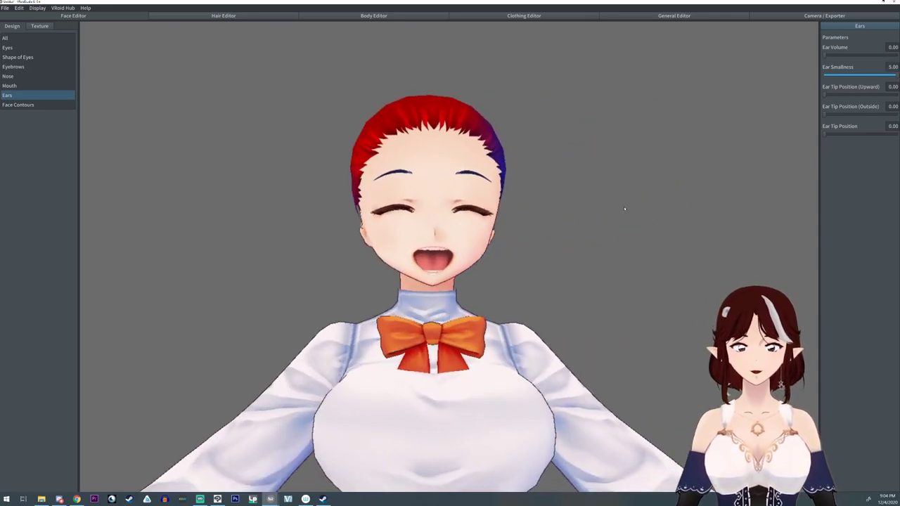
right_click_drag(515, 241, 436, 243)
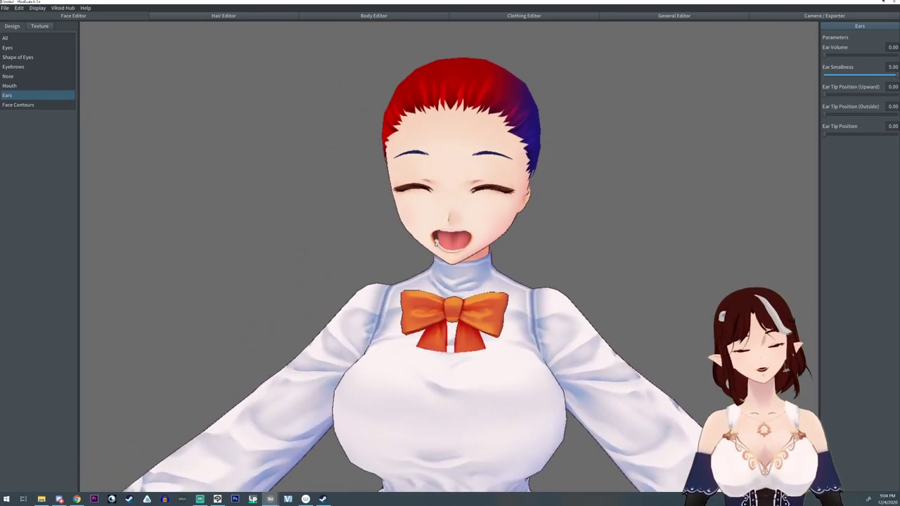
Hide the Base Hair group to check the bald head and show the group again
left_click(223, 16)
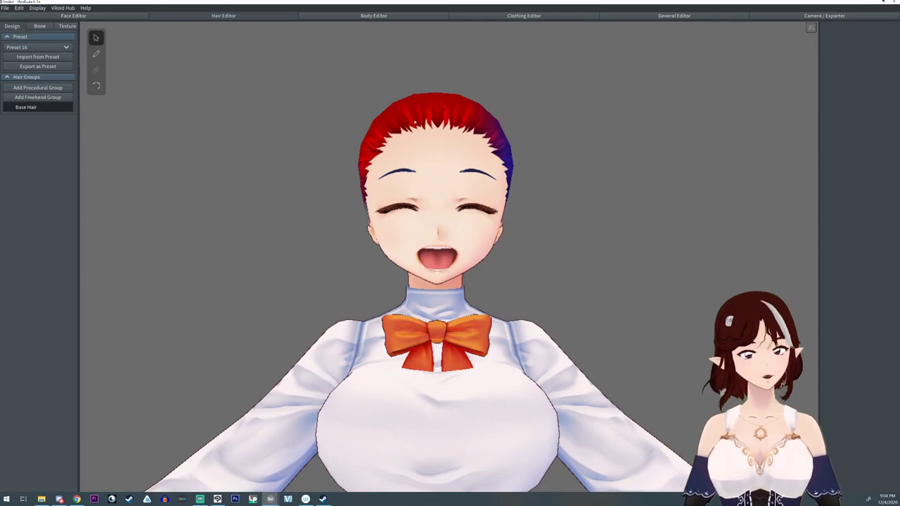
left_click(43, 106)
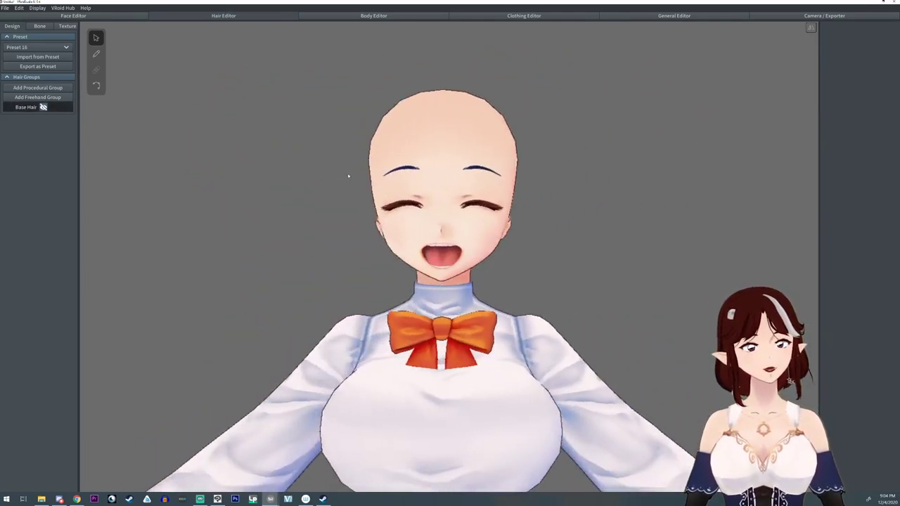
left_click(43, 107)
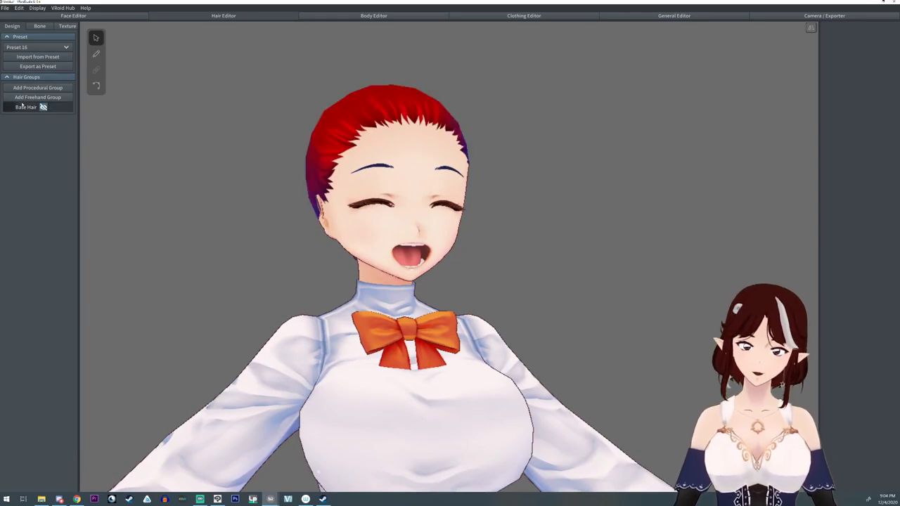
Inspect the character from several angles, from the head and upper body out to the full figure
right_click_drag(386, 170, 379, 169)
middle_click_drag(380, 169, 380, 183)
right_click_drag(379, 183, 413, 185)
mouse_move(443, 186)
right_mouse_down()
mouse_move(471, 184)
mouse_move(461, 183)
right_mouse_up()
right_click_drag(450, 281, 521, 279)
scroll(521, 279, "down", 5)
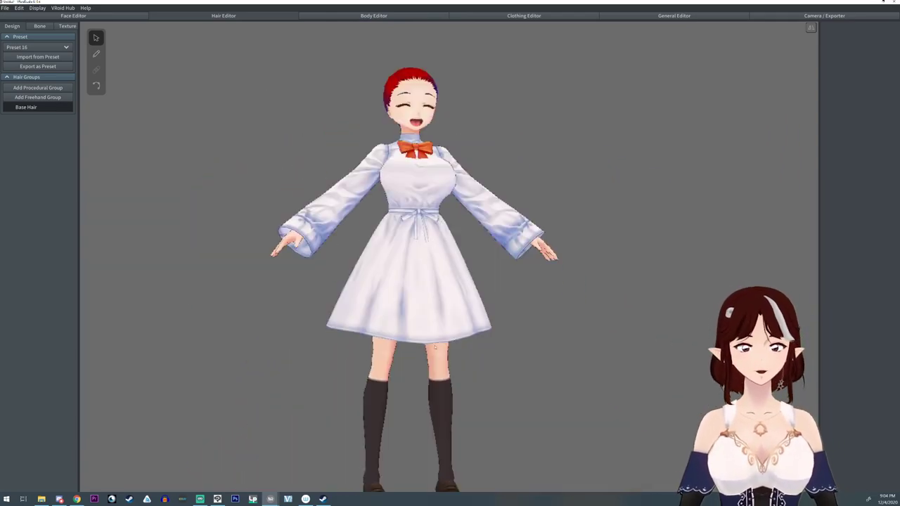
right_click_drag(420, 336, 367, 377)
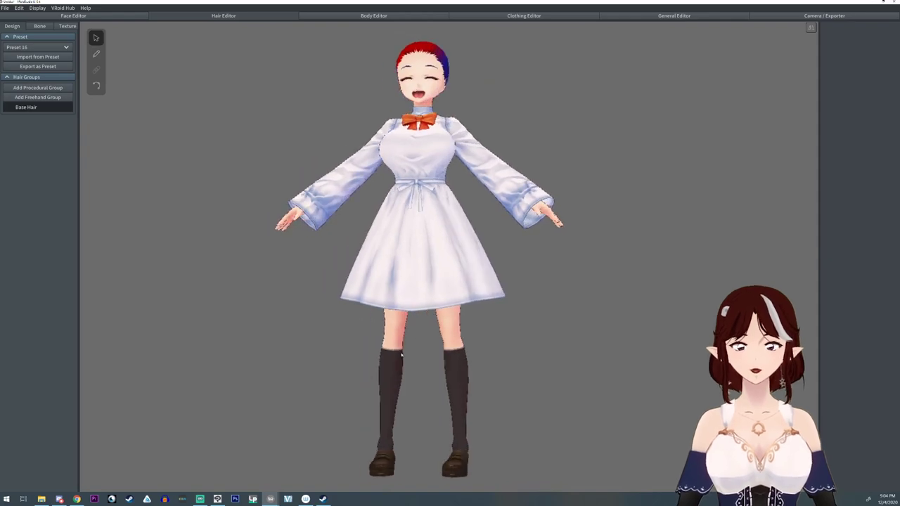
Paint a freehand swirl and stripe with brush color 804040, width 30, on the character's left knee and sock in the body texture layer
left_click(361, 15)
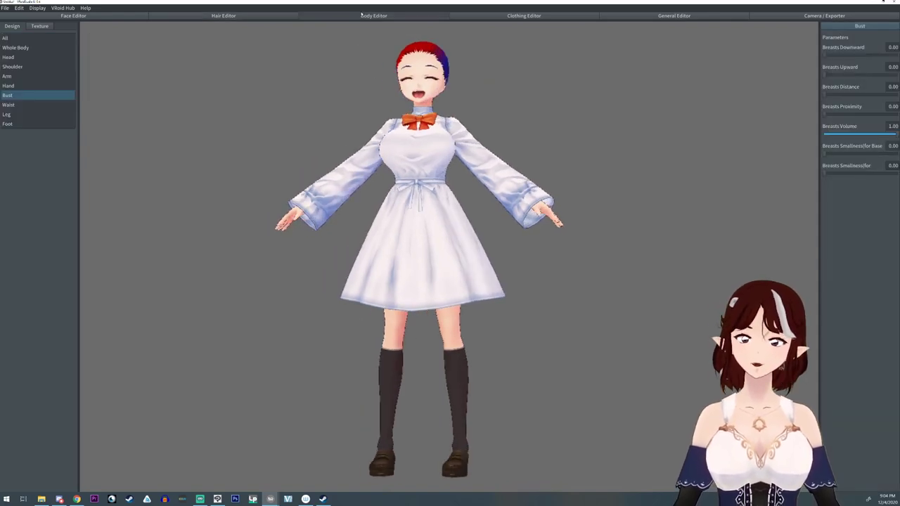
left_click(42, 26)
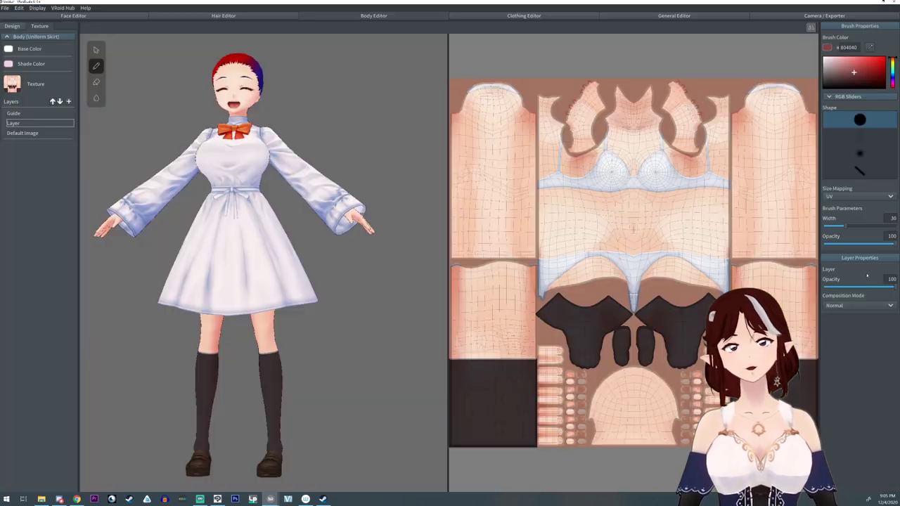
mouse_move(257, 348)
left_mouse_down()
mouse_move(262, 313)
mouse_move(265, 380)
mouse_move(282, 380)
left_mouse_up()
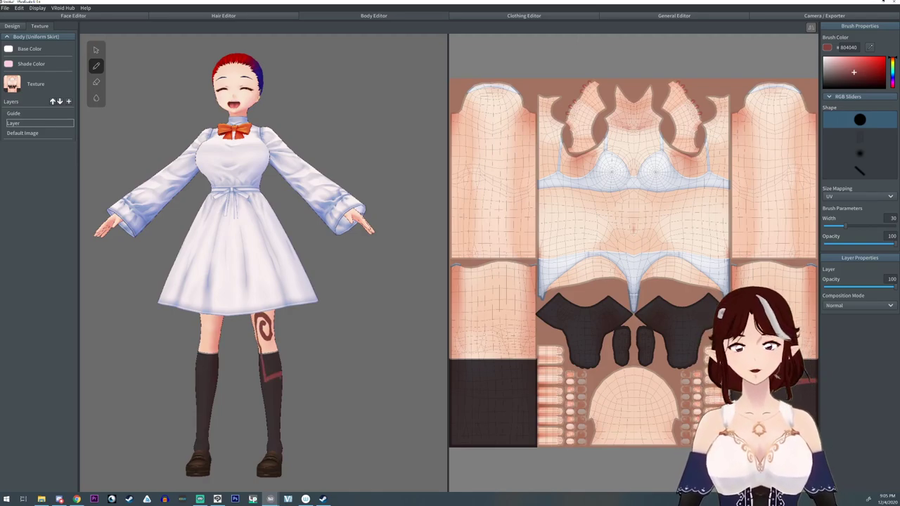
right_click_drag(377, 163, 486, 159)
right_click_drag(337, 328, 355, 230)
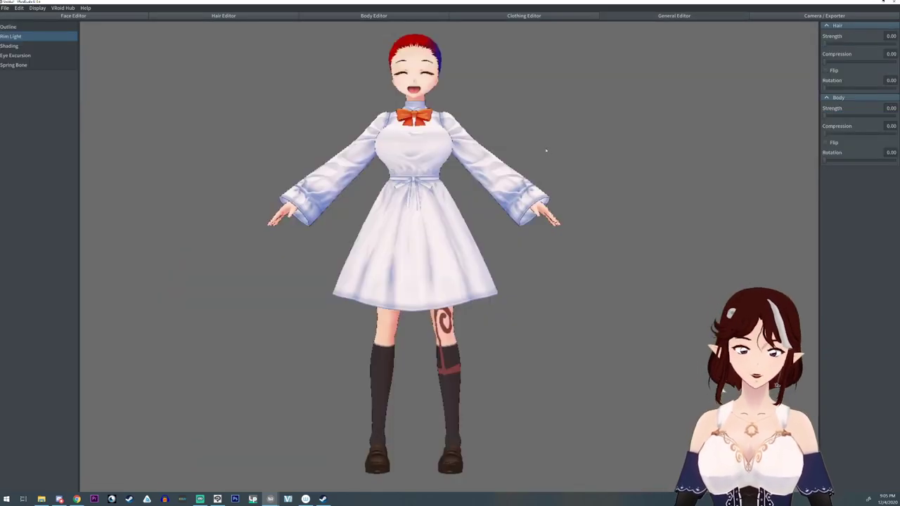
Set the face shading to Shade Hardness 1.00 and Shade Width -1.00
left_click(10, 46)
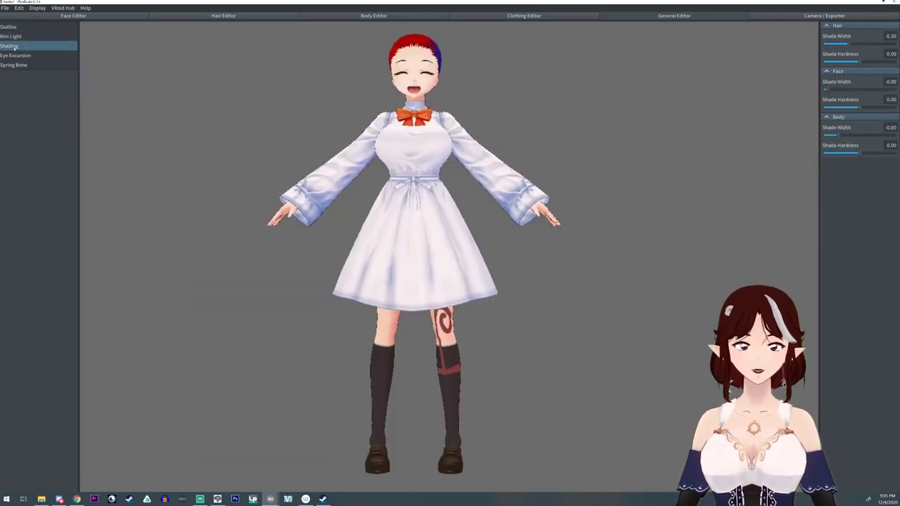
scroll(441, 163, "up", 6)
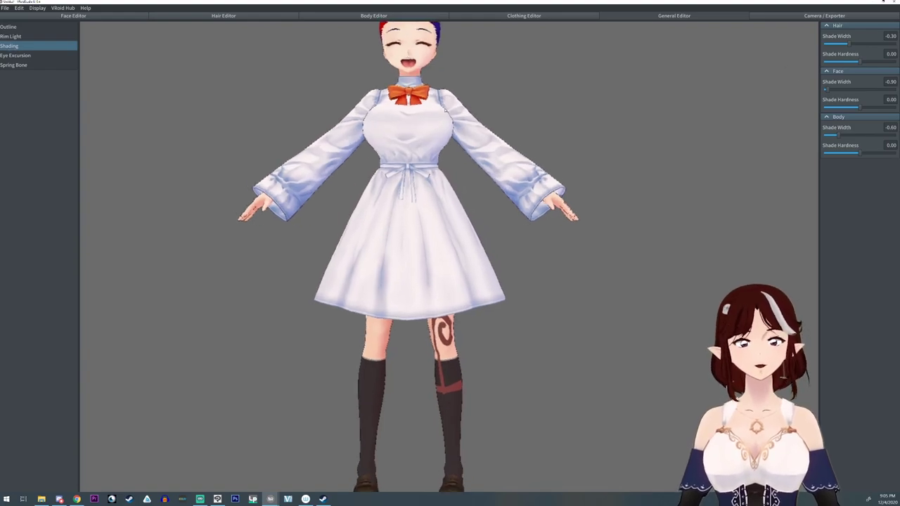
scroll(442, 163, "up", 3)
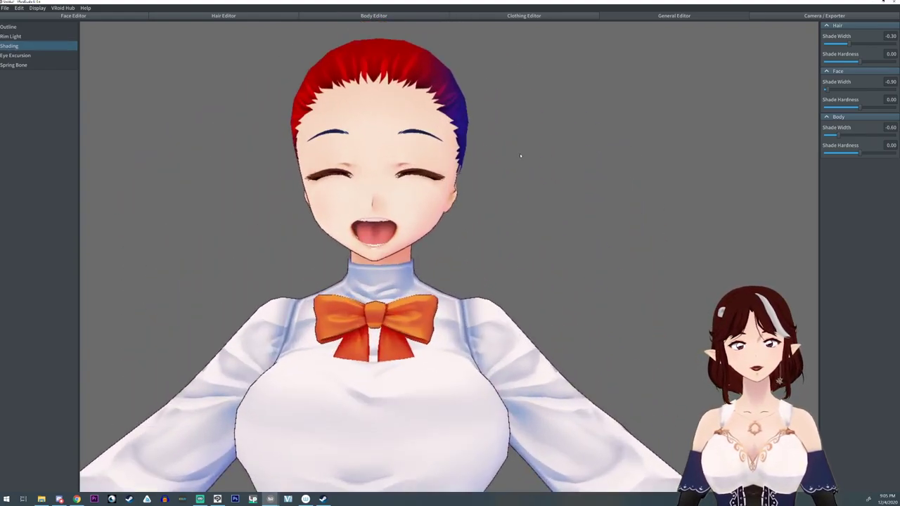
left_click_drag(863, 107, 895, 107)
left_click_drag(830, 89, 815, 93)
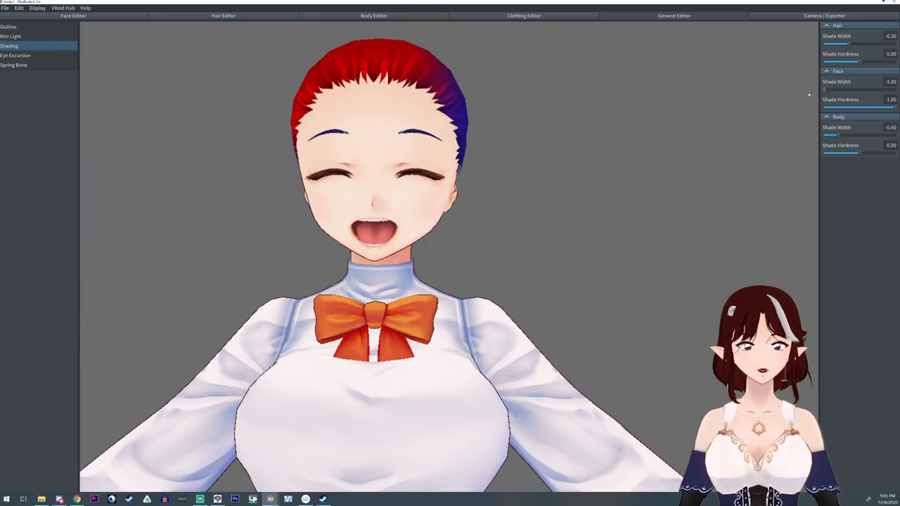
Set Shade Hardness to 1.00 and Shade Width to -1.00 for both the body and the hair
left_click_drag(873, 152, 895, 152)
left_click_drag(835, 135, 710, 136)
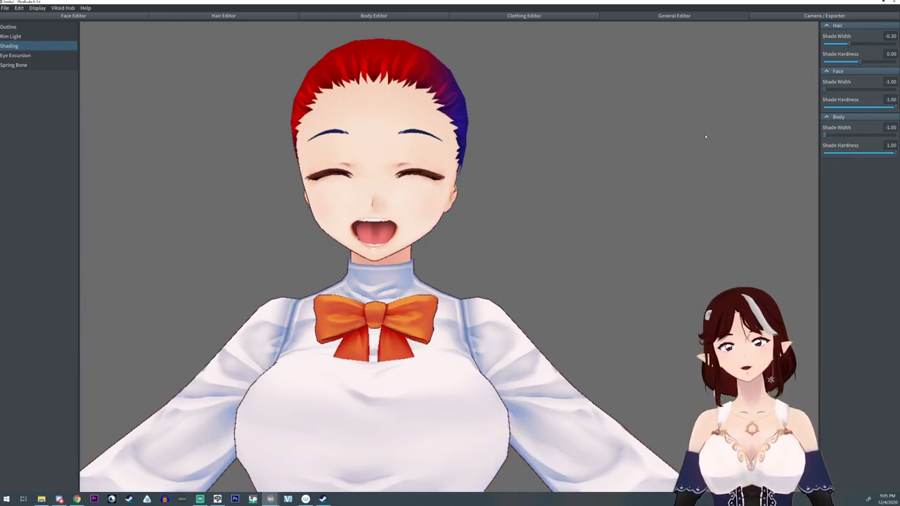
left_click_drag(876, 65, 896, 62)
left_click_drag(849, 44, 759, 49)
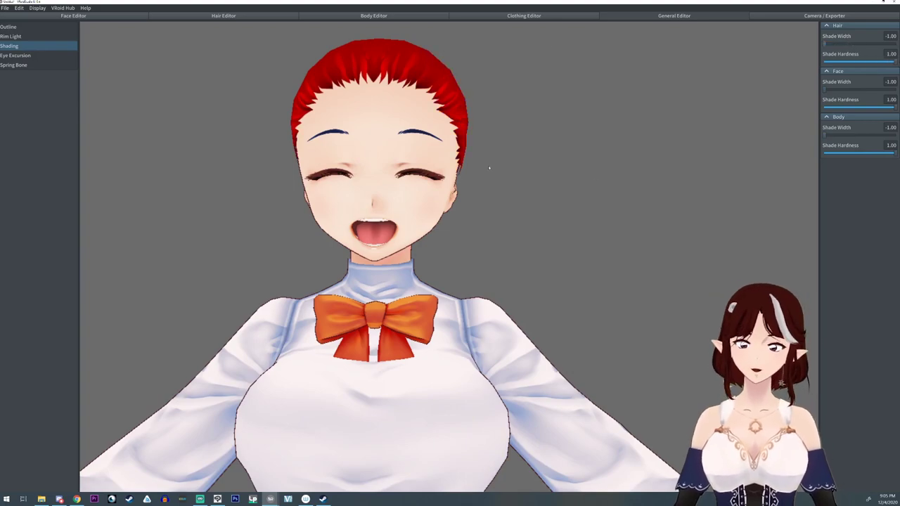
Inspect the shading on the character's head and upper body from several angles, out to the full figure
right_click_drag(696, 176, 597, 186)
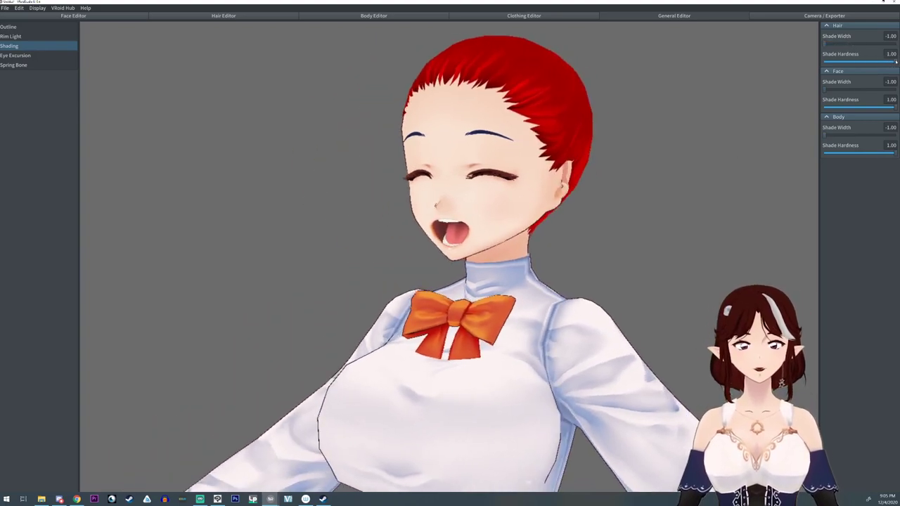
right_click_drag(700, 149, 608, 170)
mouse_move(646, 140)
right_mouse_down()
mouse_move(681, 145)
mouse_move(661, 140)
right_mouse_up()
right_click_drag(366, 247, 396, 250)
scroll(395, 250, "down", 5)
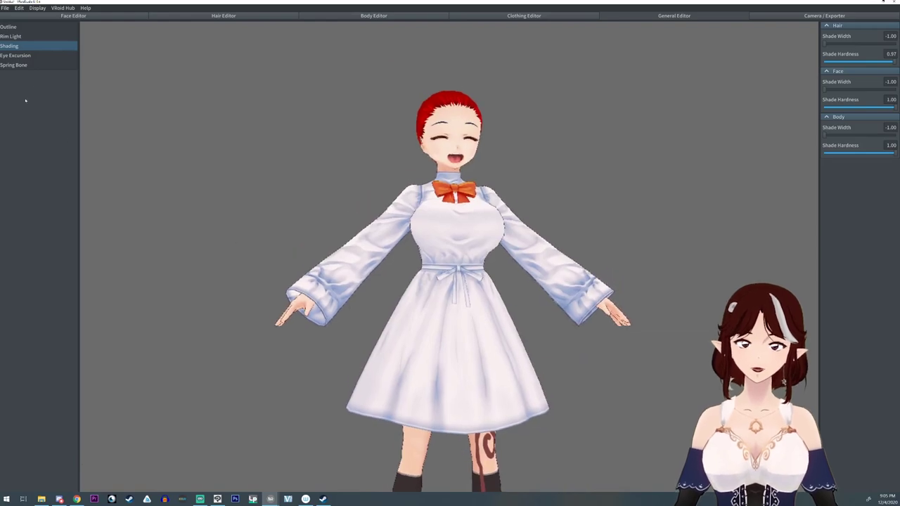
Set the Spring Bone amplitude to 200 for both clothing and body, and preview it with the Jumping 1 female animation
left_click(13, 65)
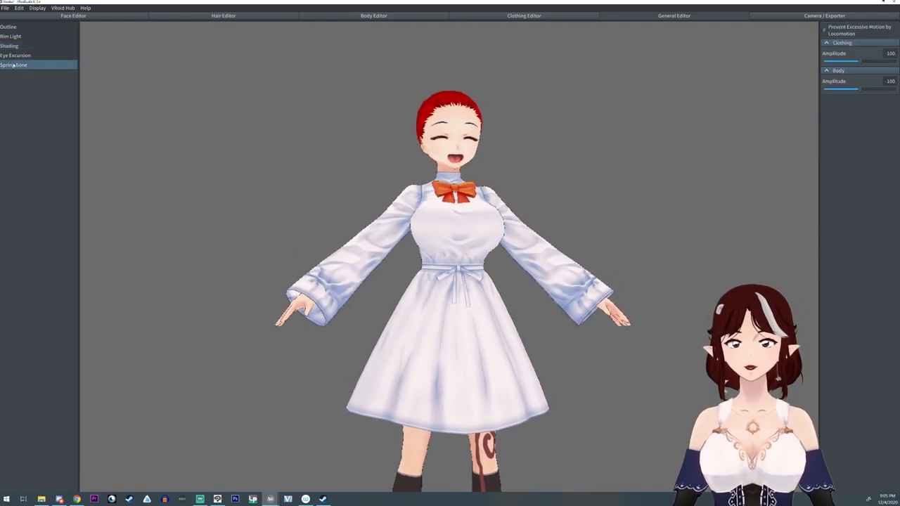
right_click_drag(428, 207, 422, 212)
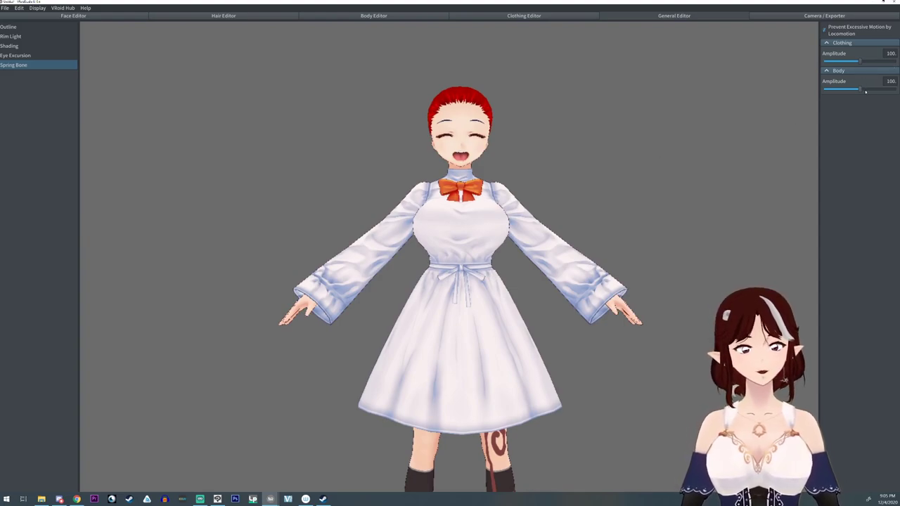
left_click_drag(859, 90, 897, 89)
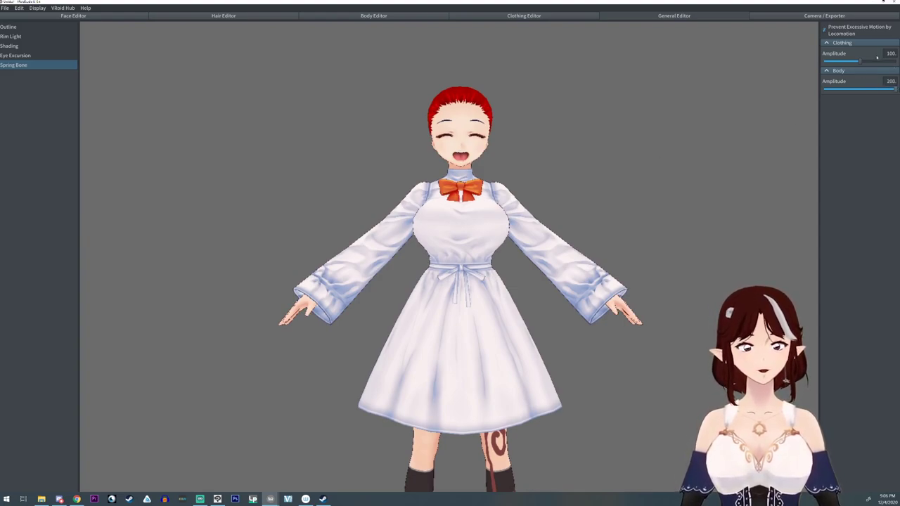
left_click(824, 15)
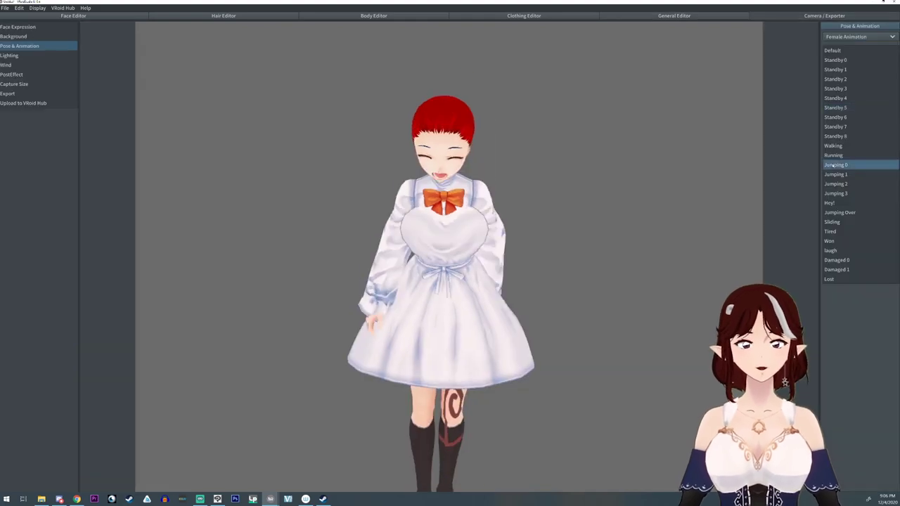
left_click(836, 174)
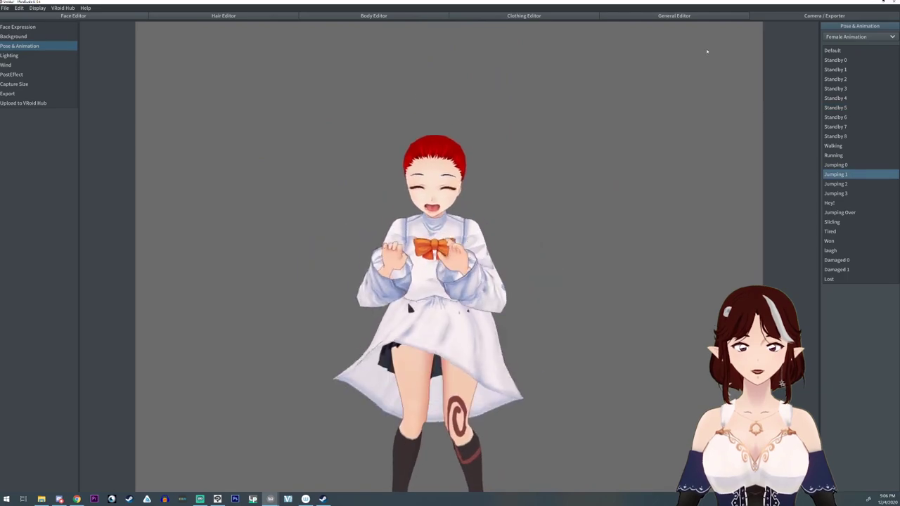
Set the clothing and body Spring Bone amplitudes to 0.00 and preview the Jumping 1 animation with them
left_click(700, 18)
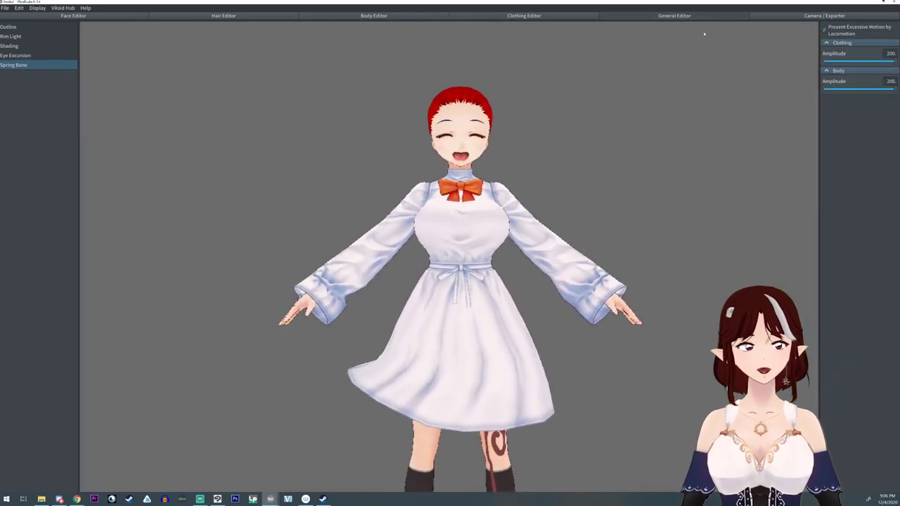
left_click_drag(840, 63, 824, 90)
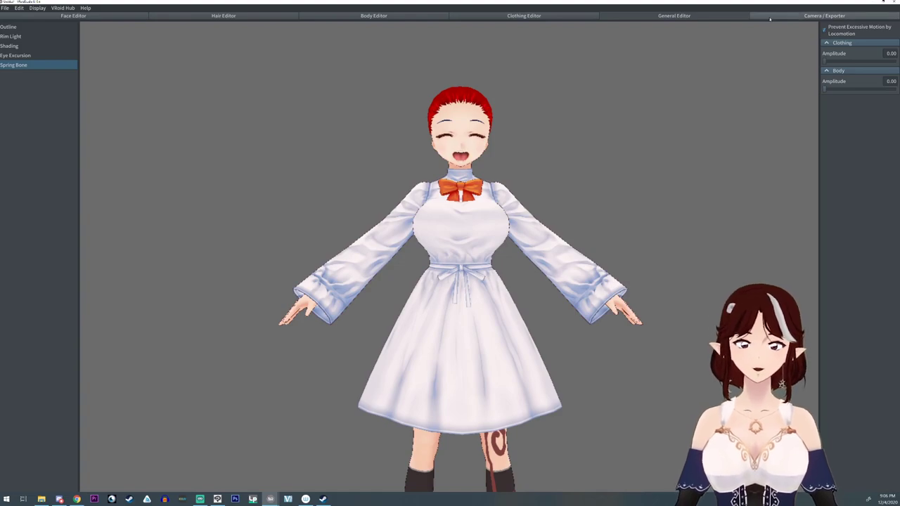
left_click(824, 15)
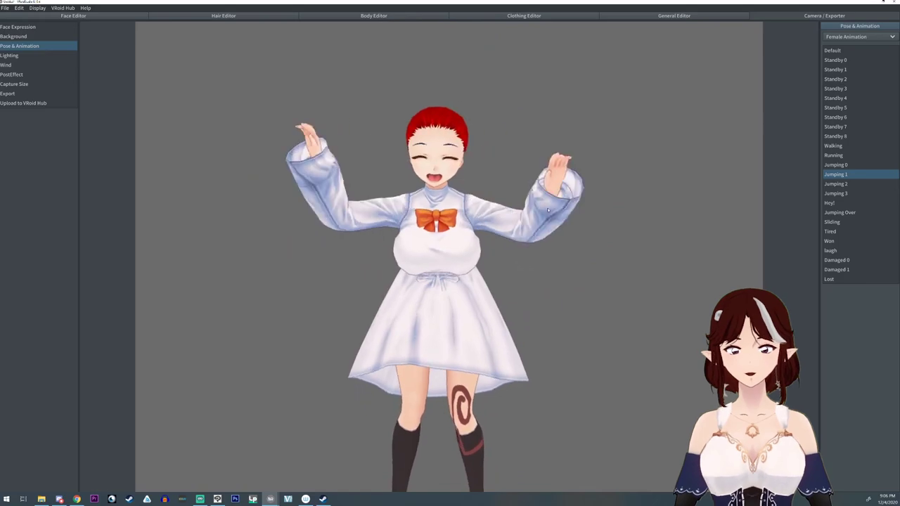
Set the body Spring Bone amplitude to 200 and Breasts Volume to 5.00, checking the motion in the Jumping 1 animation
left_click(643, 16)
left_click_drag(833, 91, 896, 90)
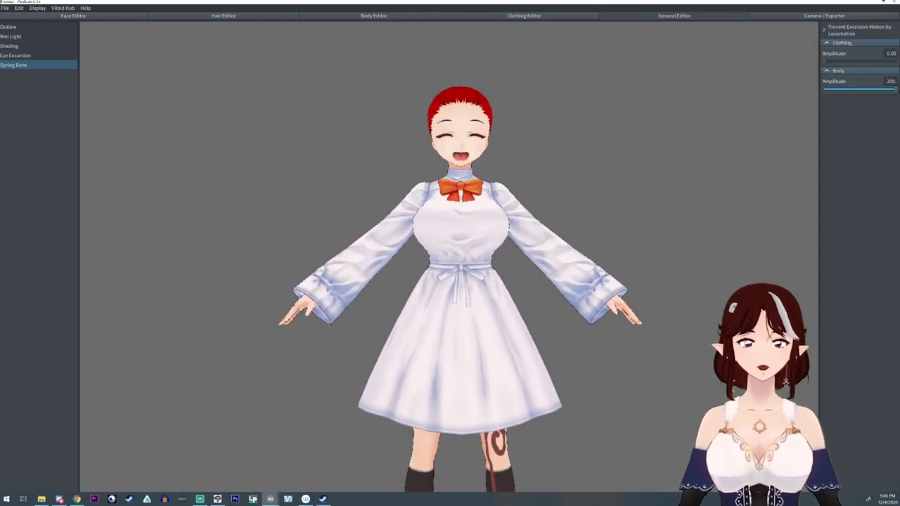
left_click(357, 16)
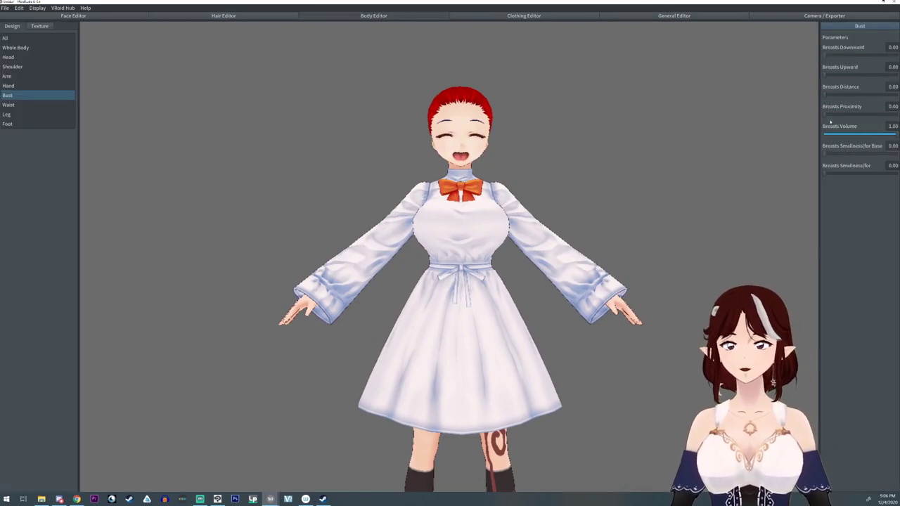
left_click(892, 127)
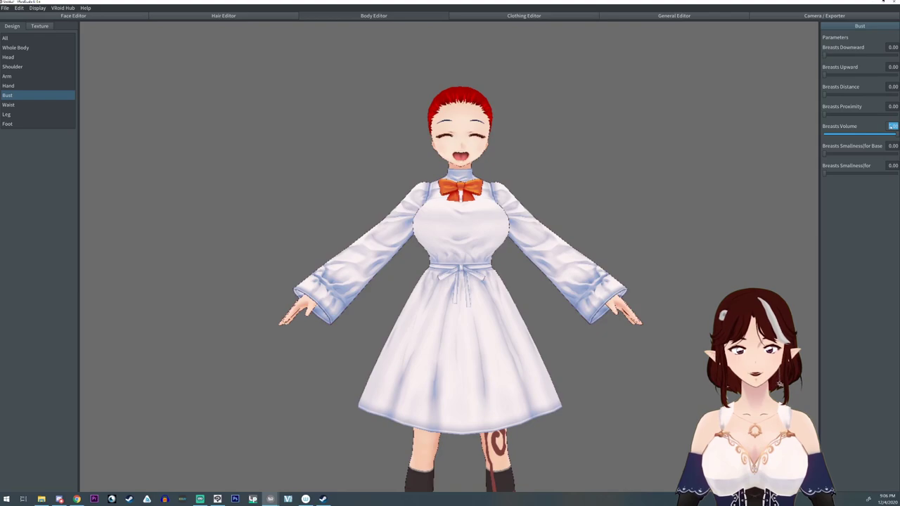
type("5")
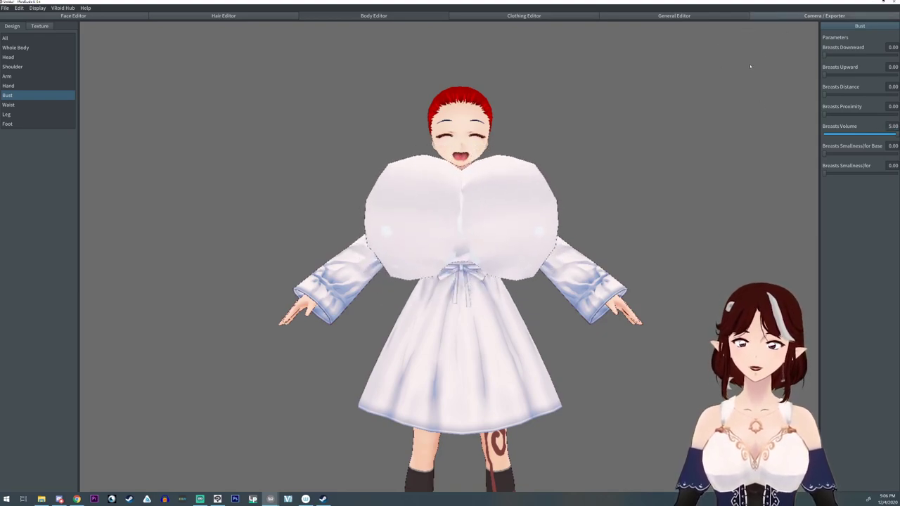
left_click(794, 16)
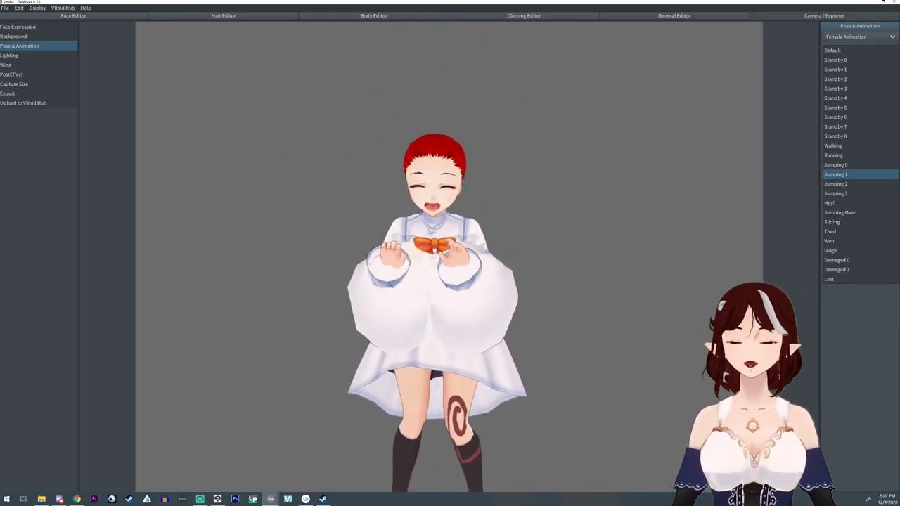
right_click_drag(473, 319, 572, 345)
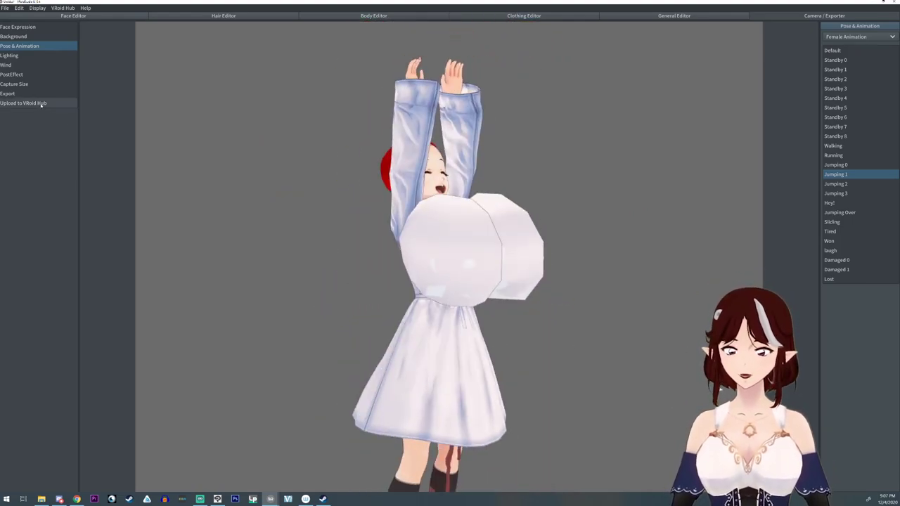
Try to export the avatar with blank VRM avatar information, cancelling before the file is saved
left_click(11, 95)
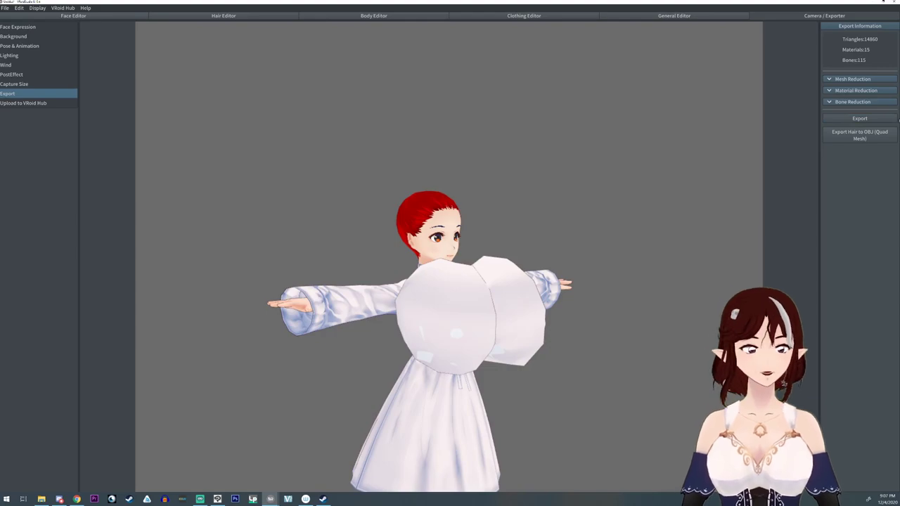
left_click(859, 118)
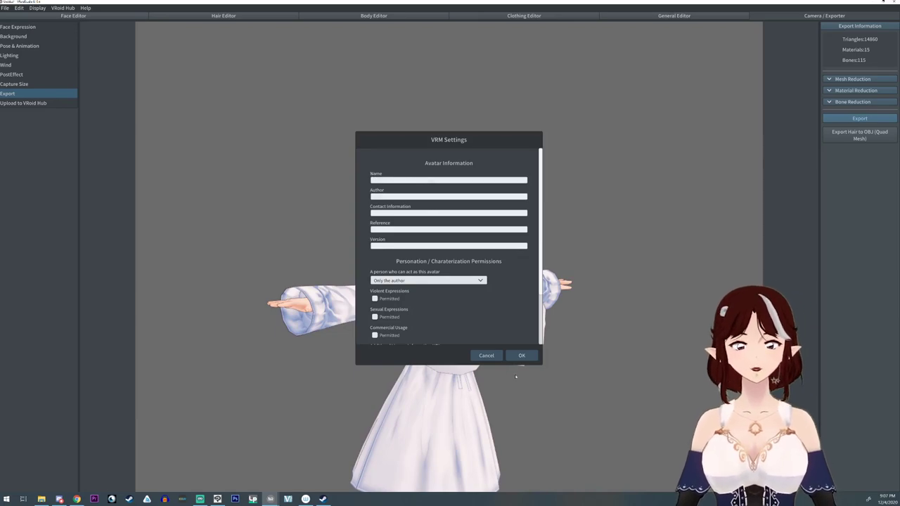
left_click(522, 356)
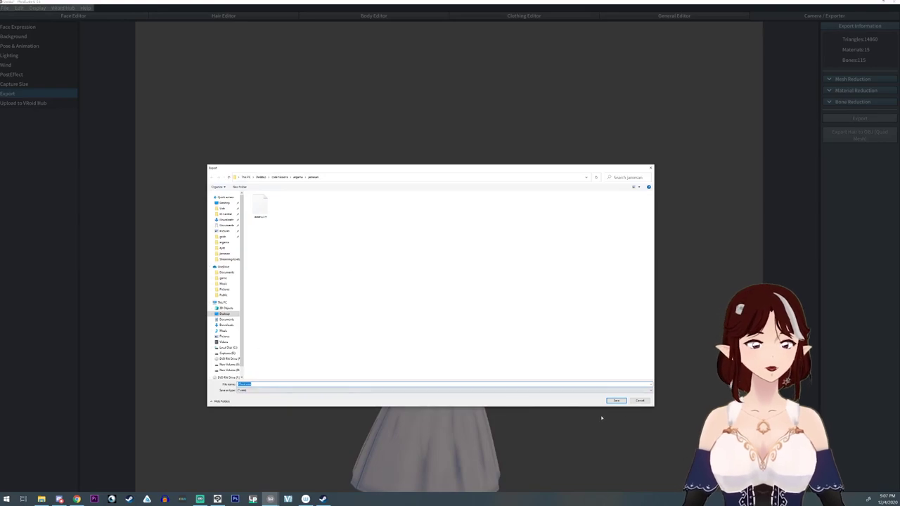
left_click(640, 401)
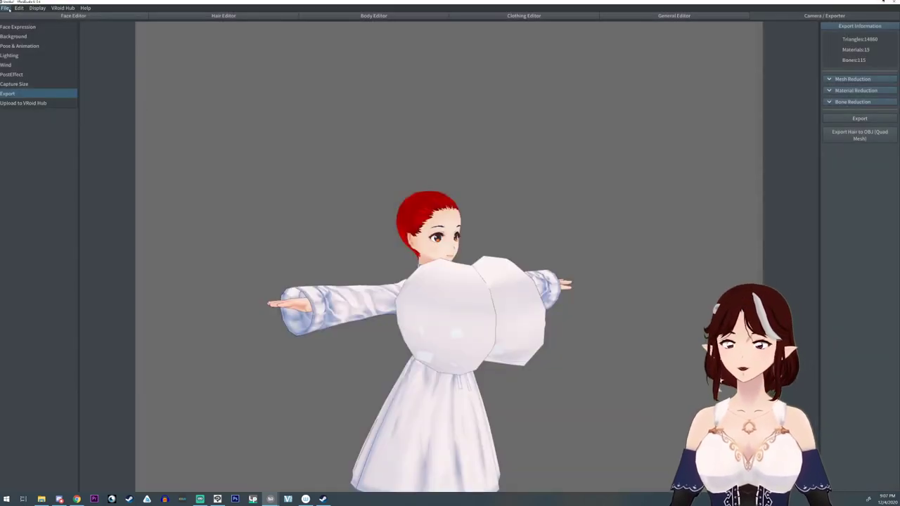
Quit the program without saving the avatar changes
left_click(5, 8)
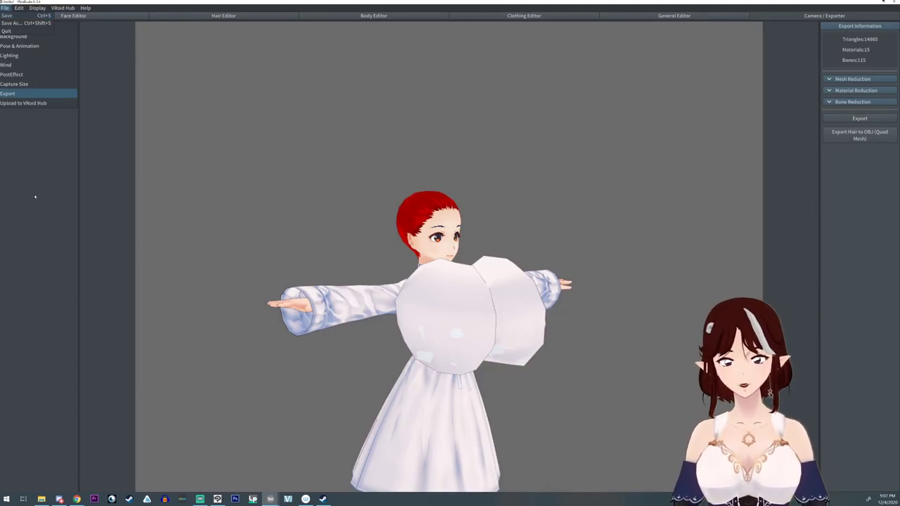
left_click(6, 31)
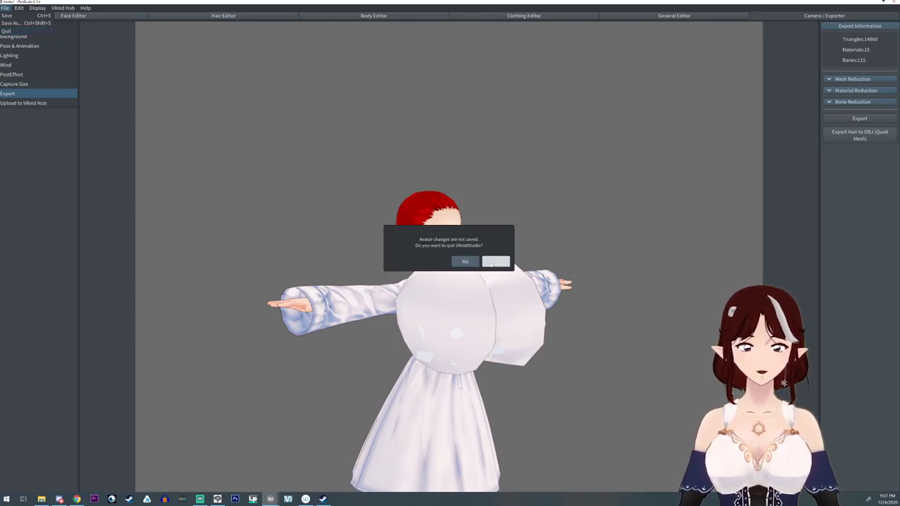
left_click(494, 263)
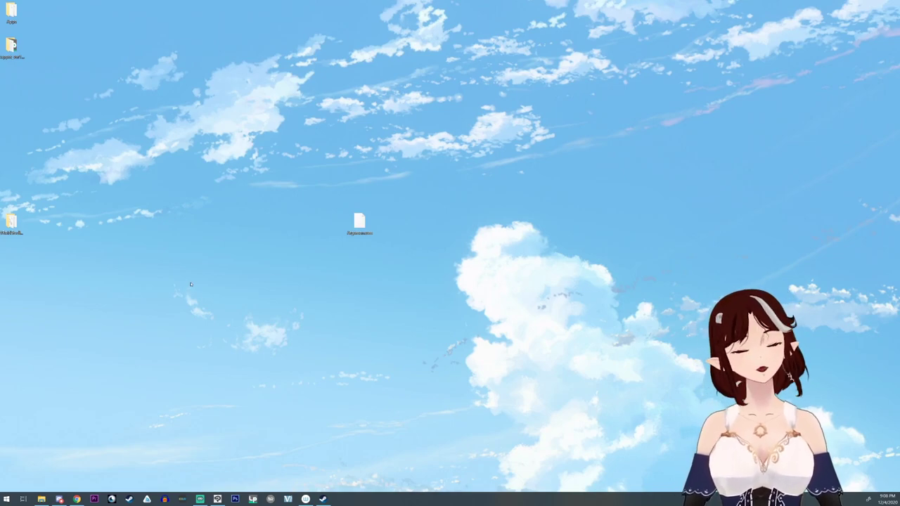
Move the loose file on the desktop into the icon column below the upper two folders
left_click_drag(359, 222, 12, 83)
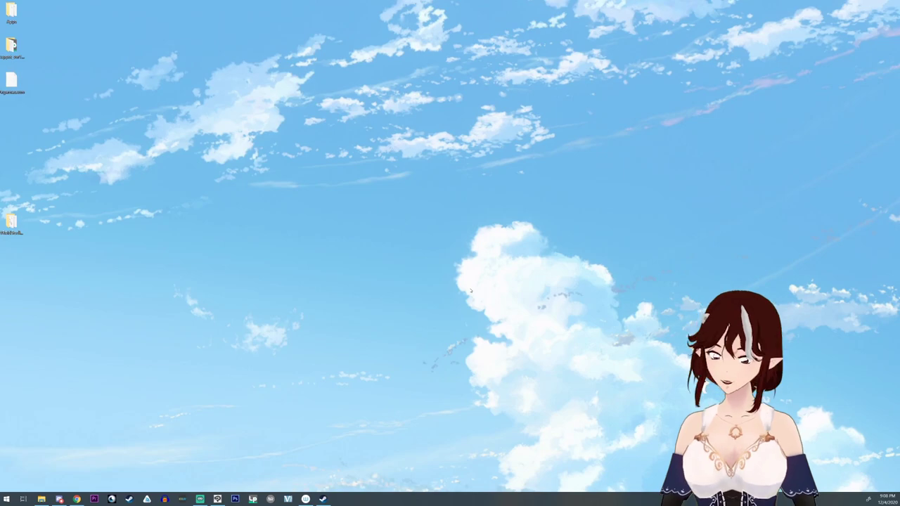